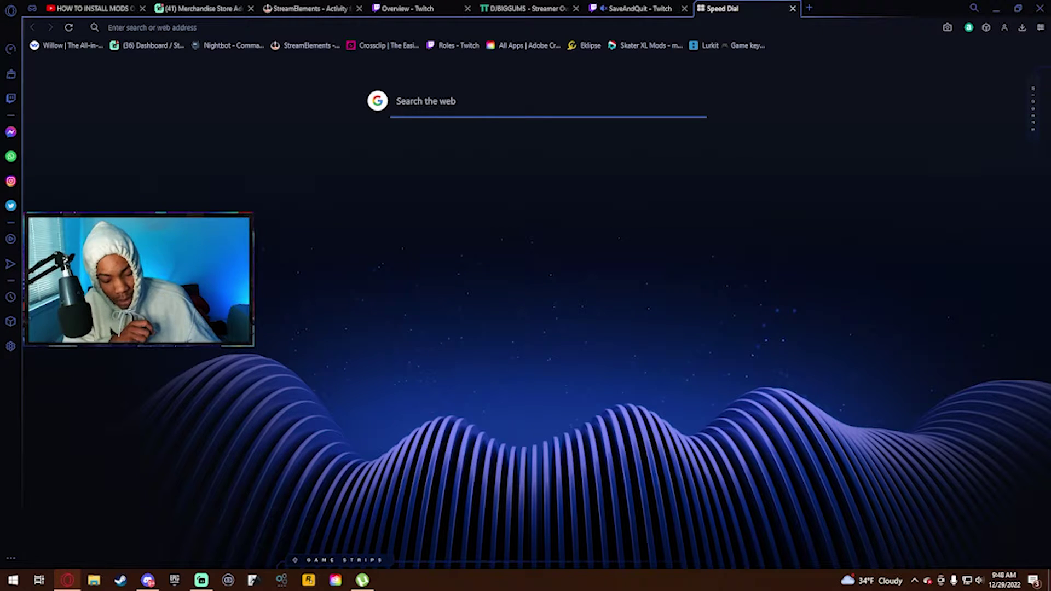
type("mo")
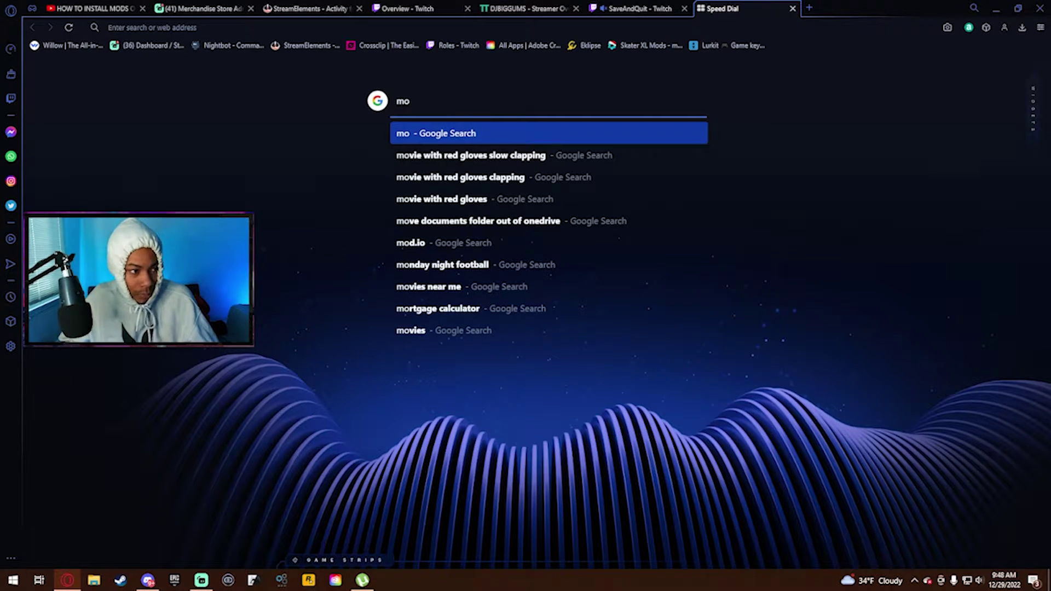
type("d.io")
- Open mod.io from Google and browse to Skater XL mods filtered to Gear
key("Return")
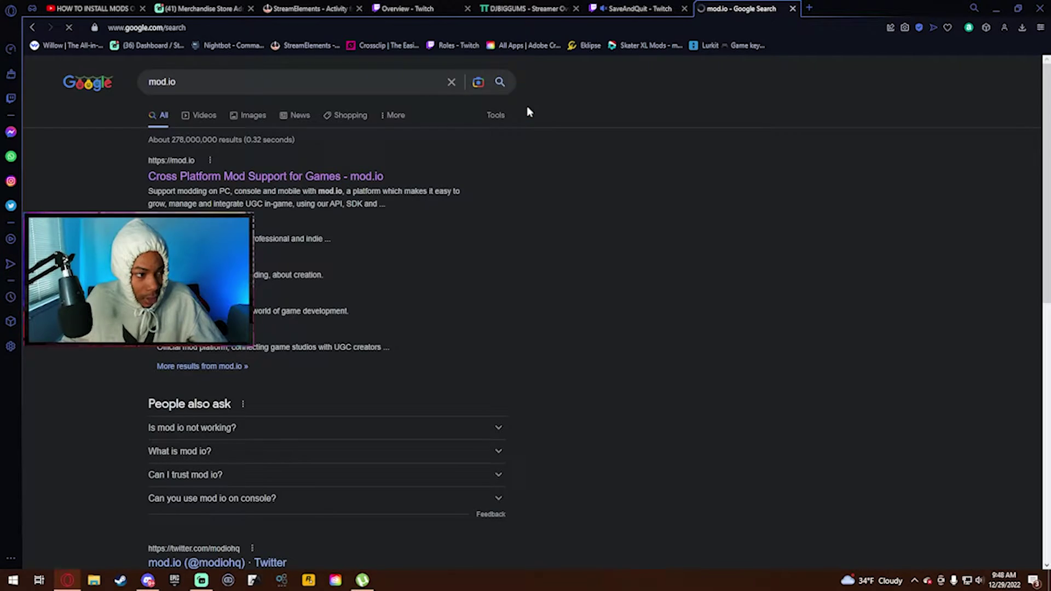
left_click(270, 174)
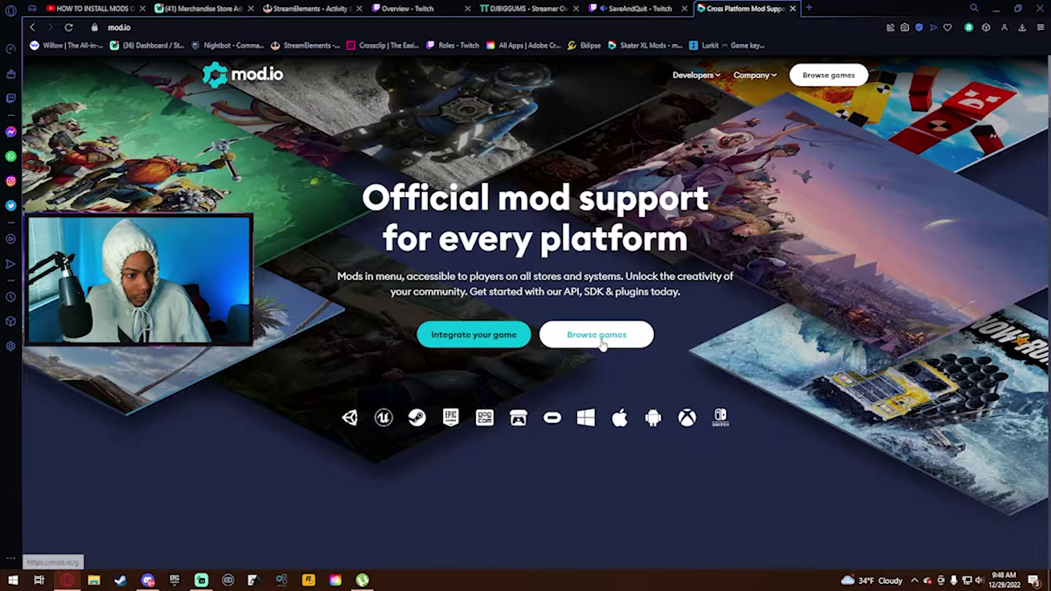
left_click(602, 343)
type("skater")
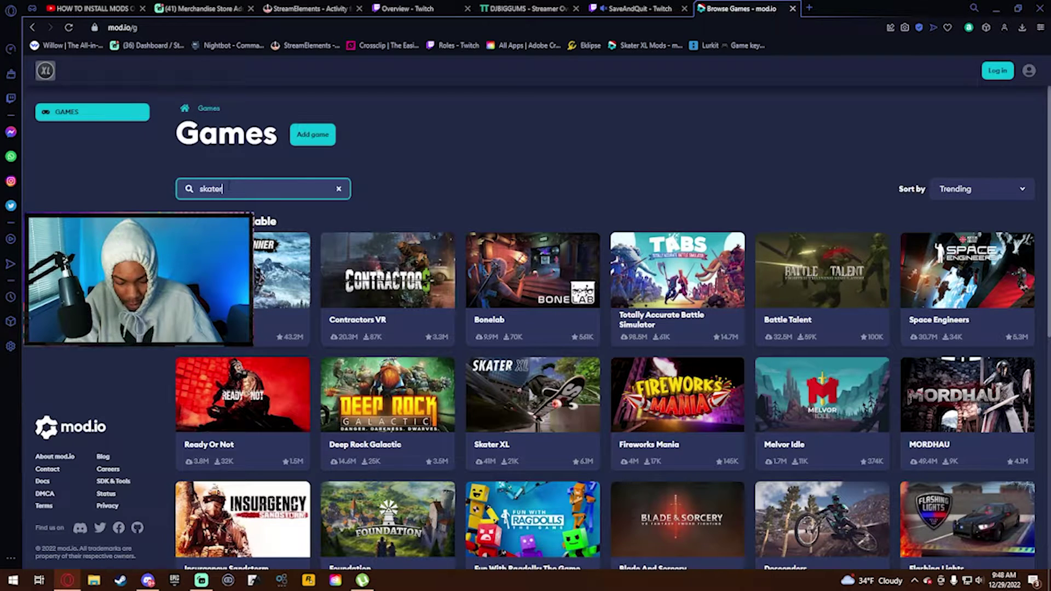
type(" xl")
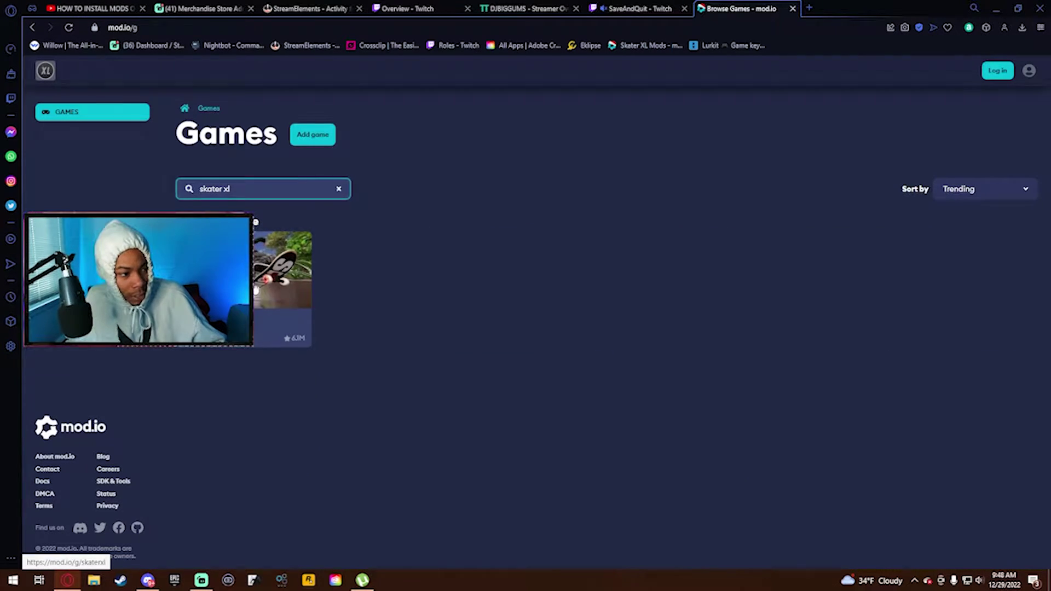
left_click(282, 331)
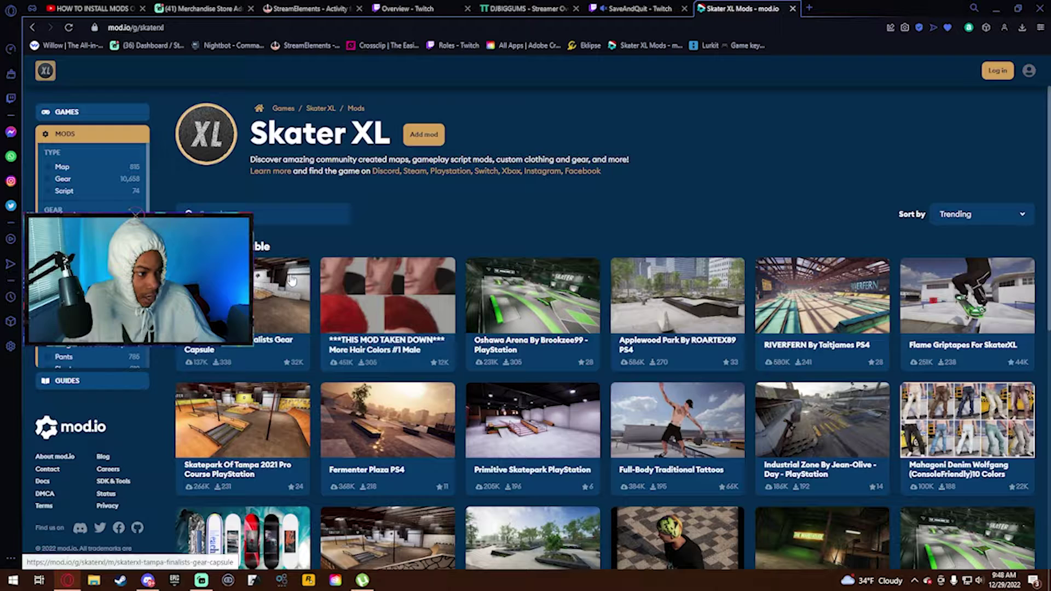
left_click(58, 183)
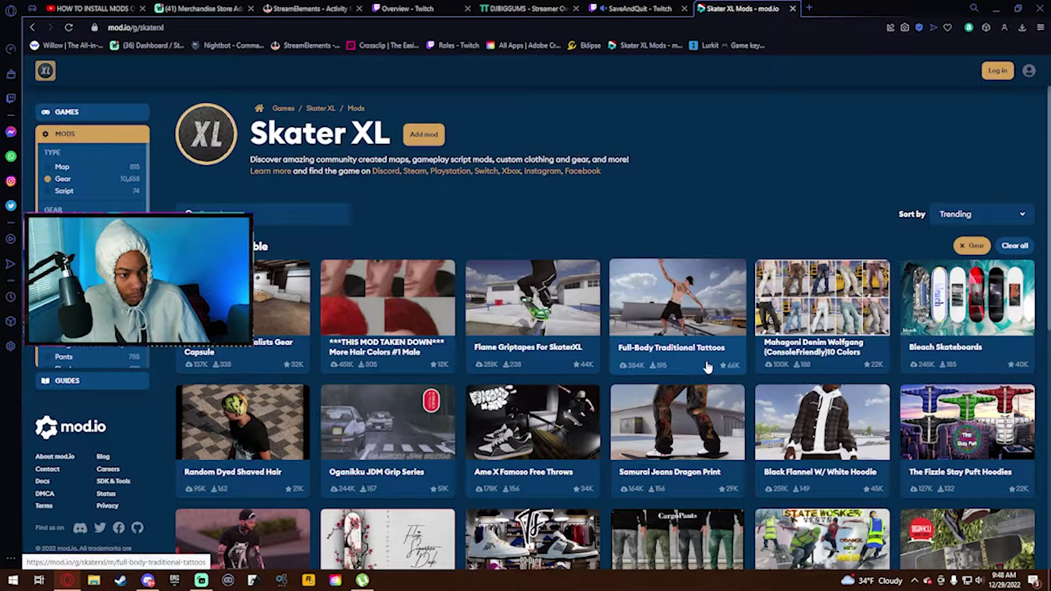
- Download the Ame x Famoso Free Throws mod zip for manual install
left_click(571, 347)
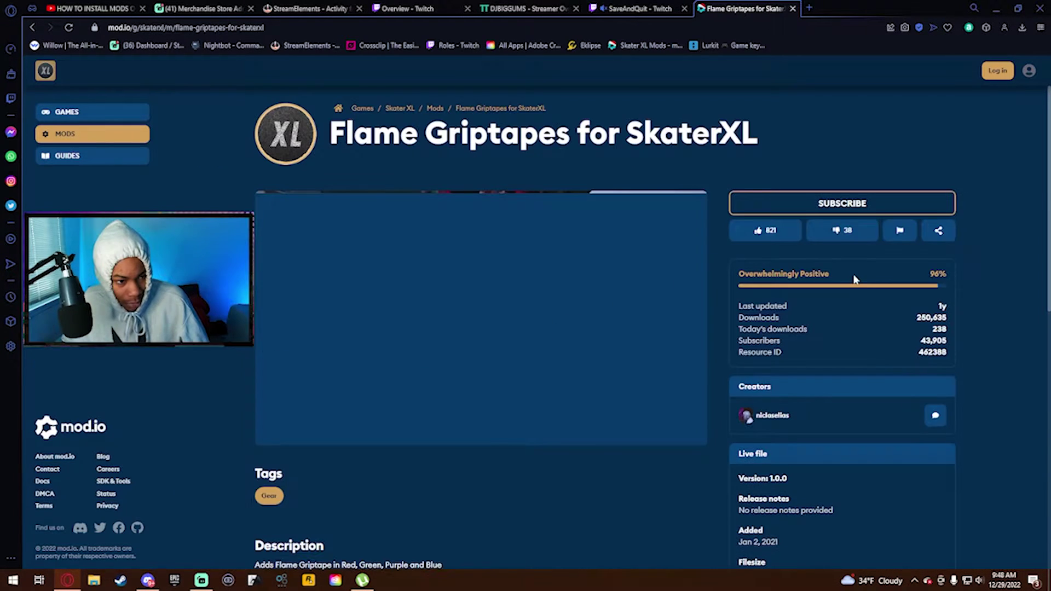
key("alt+Left")
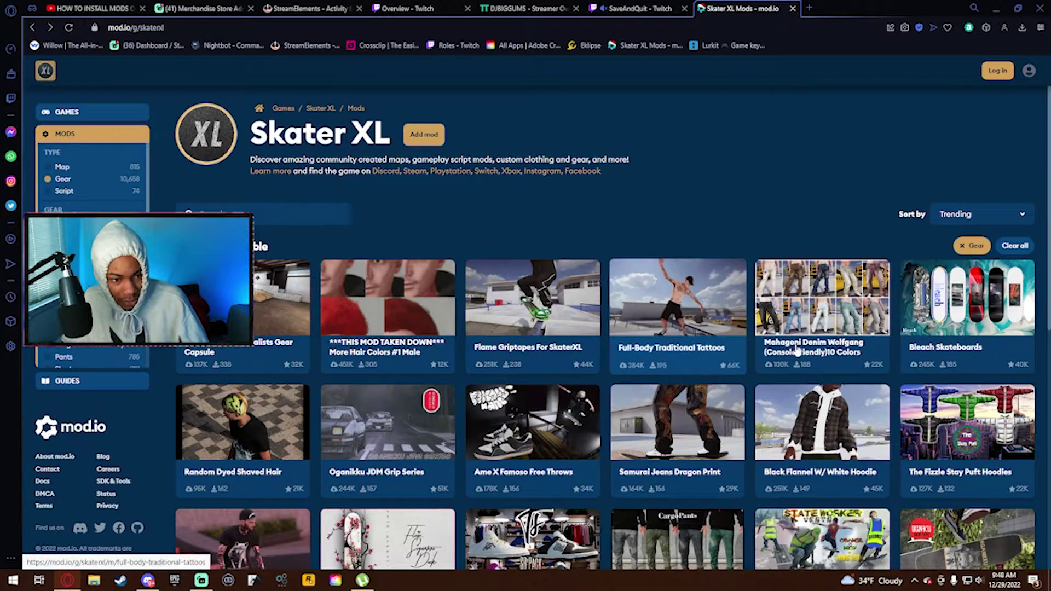
scroll(796, 352, "down", 3)
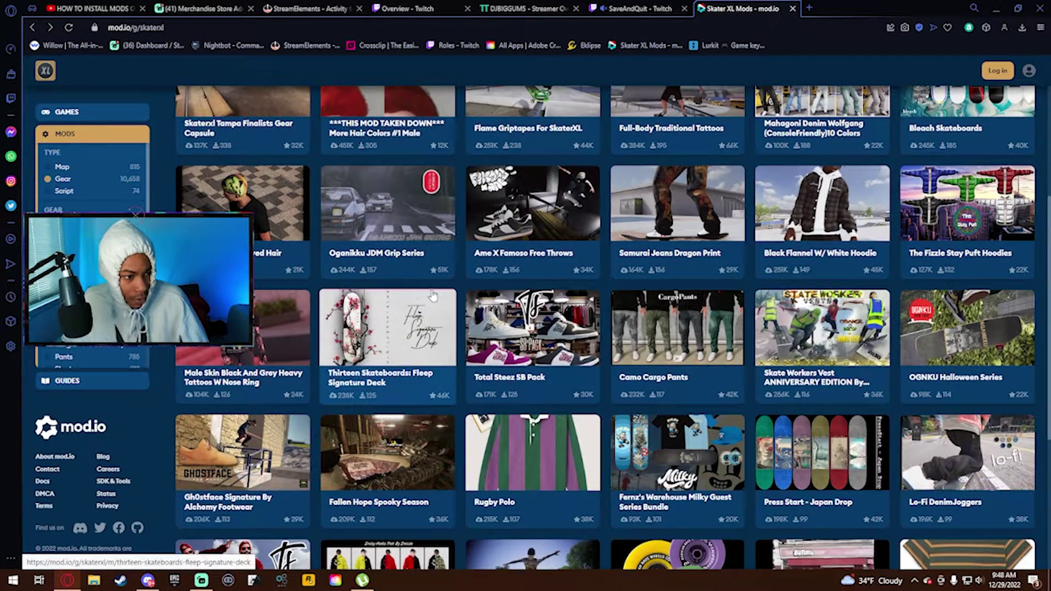
left_click(525, 229)
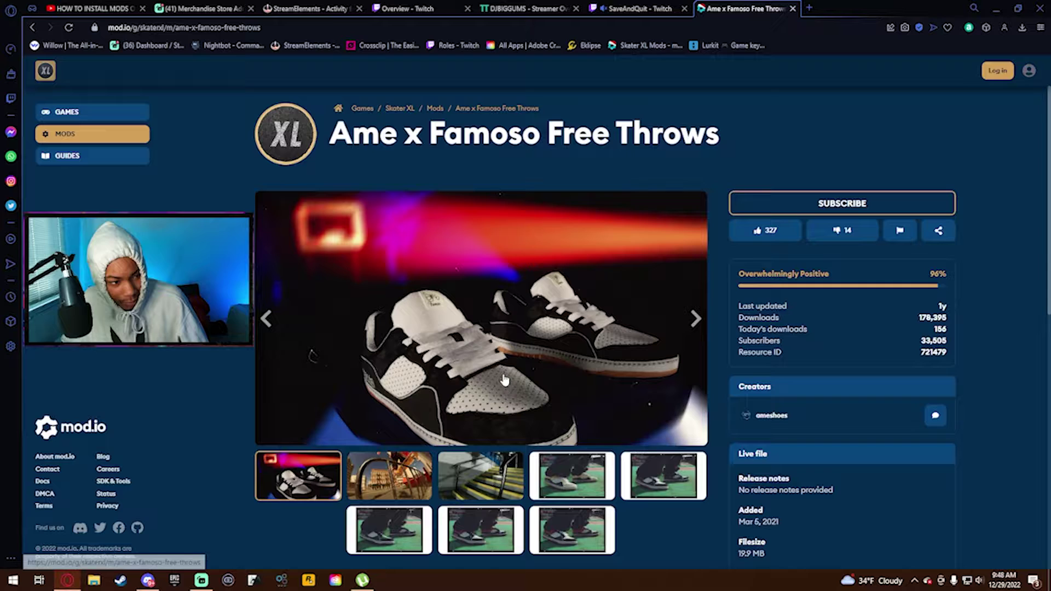
scroll(490, 330, "down", 2)
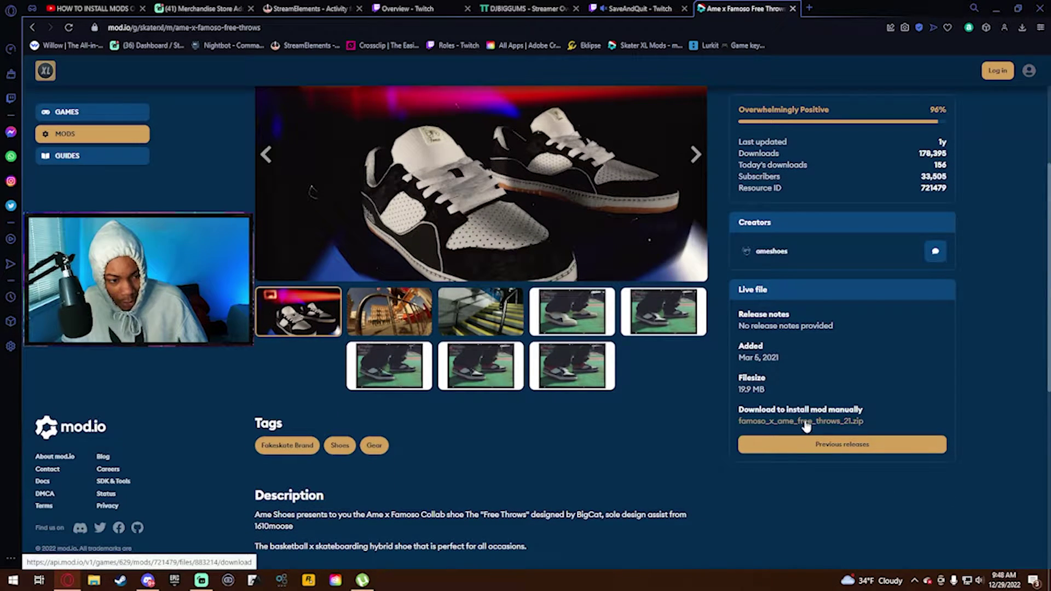
left_click(816, 419)
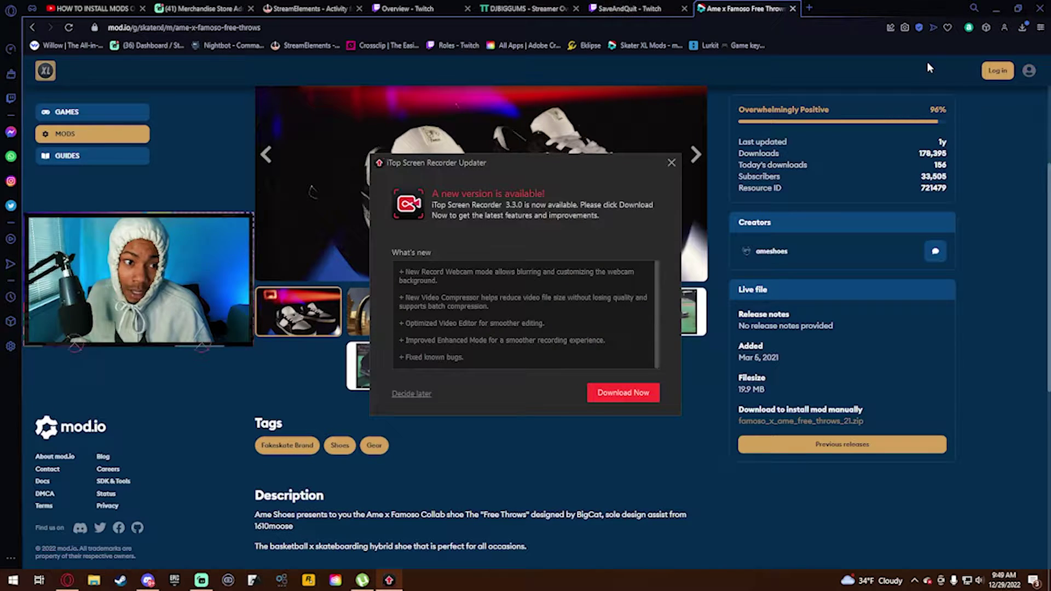
- Reveal the famoso_x_ame_free_throws_21 zip in Downloads and open 7-Zip's Extract files dialog
left_click(1023, 28)
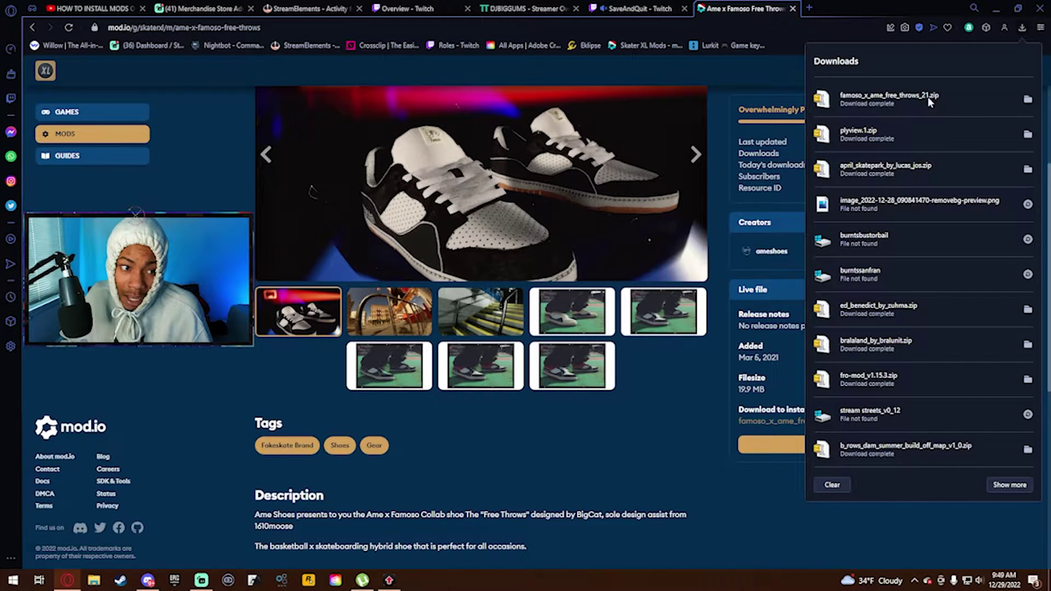
left_click(1029, 101)
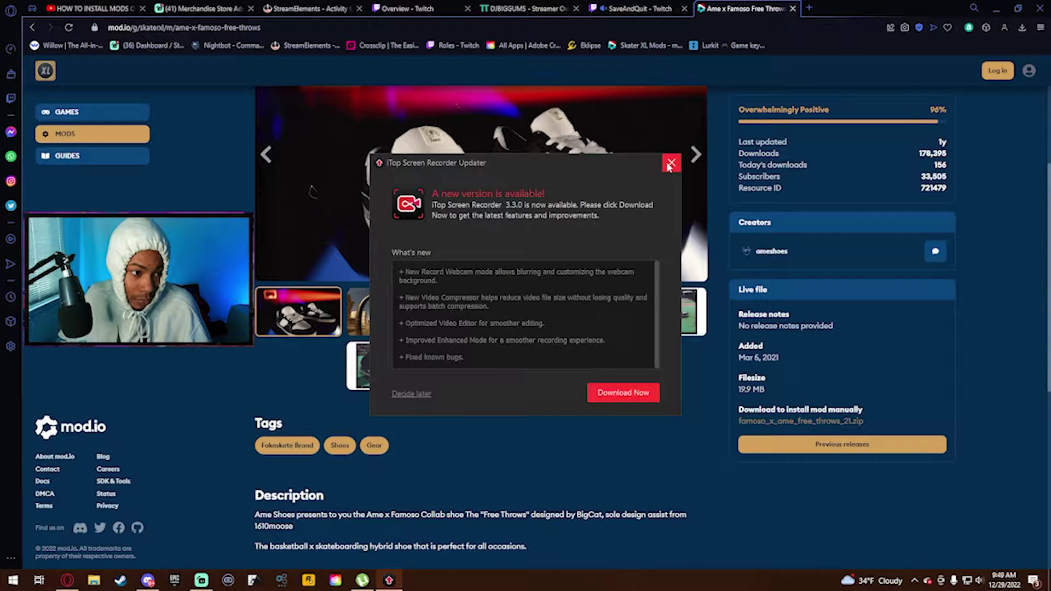
left_click(670, 165)
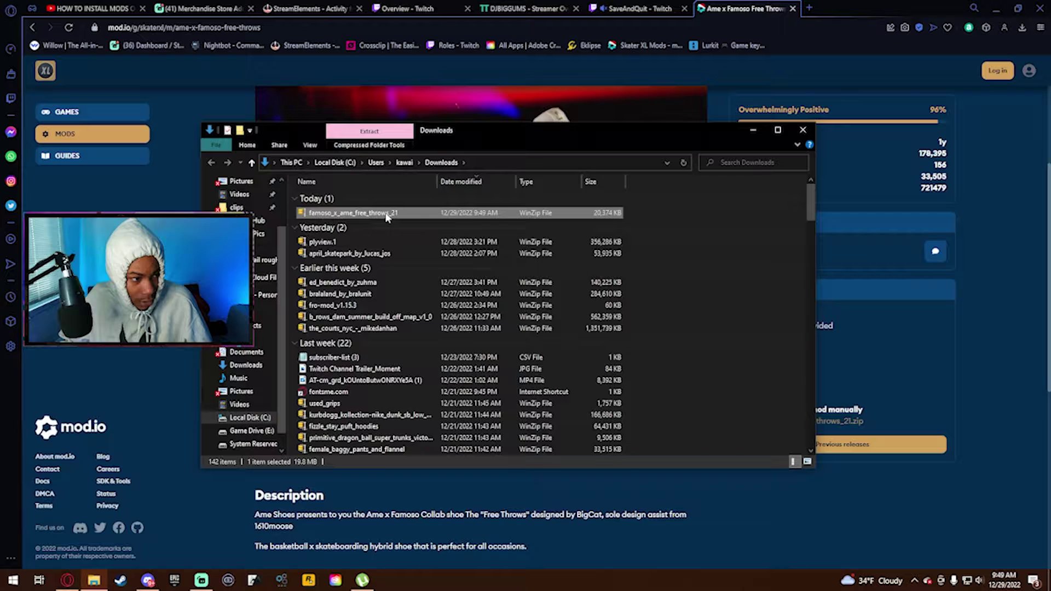
right_click(386, 216)
mouse_move(413, 258)
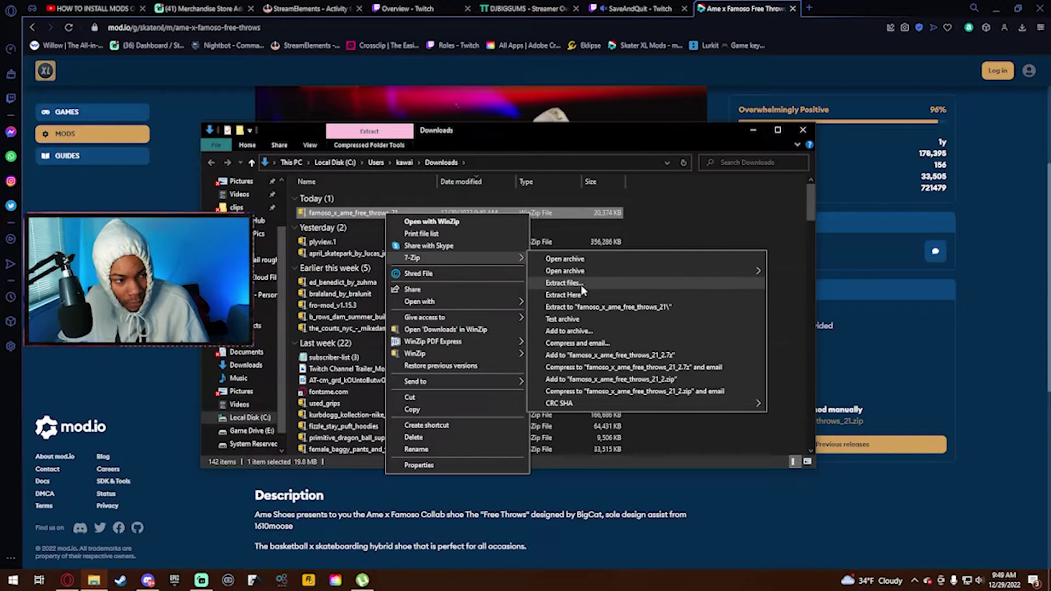
left_click(578, 296)
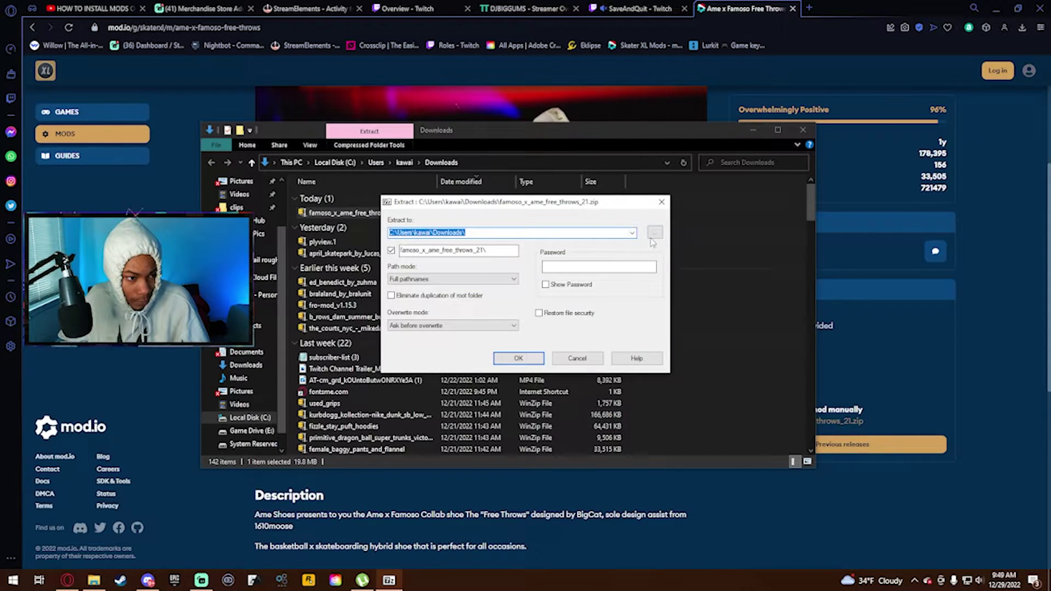
- Extract the Famoso zip into Documents\SkaterXL\Gear using 7-Zip's folder browser
left_click(654, 233)
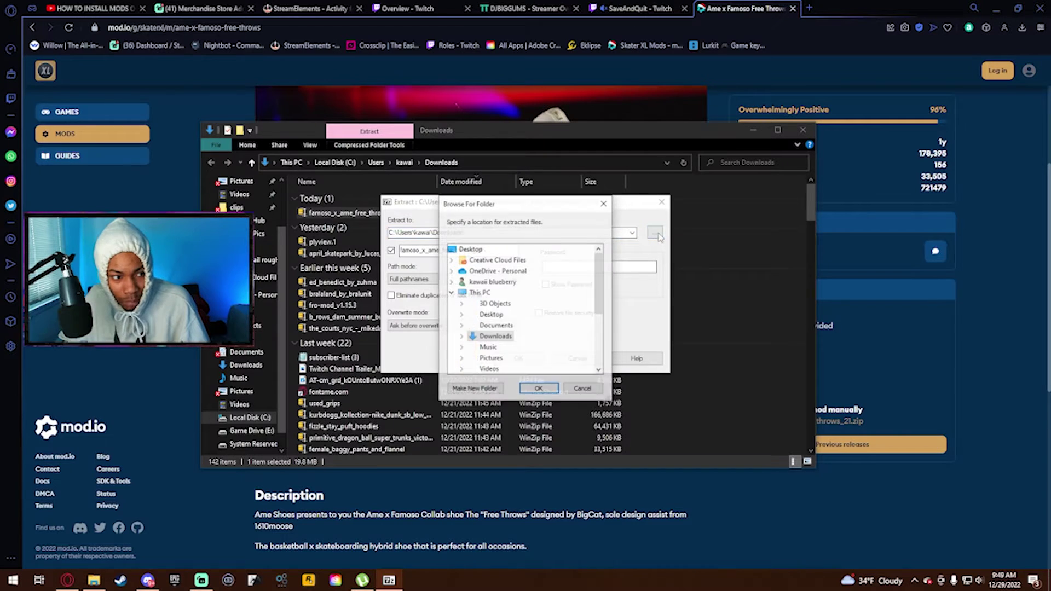
left_click(496, 326)
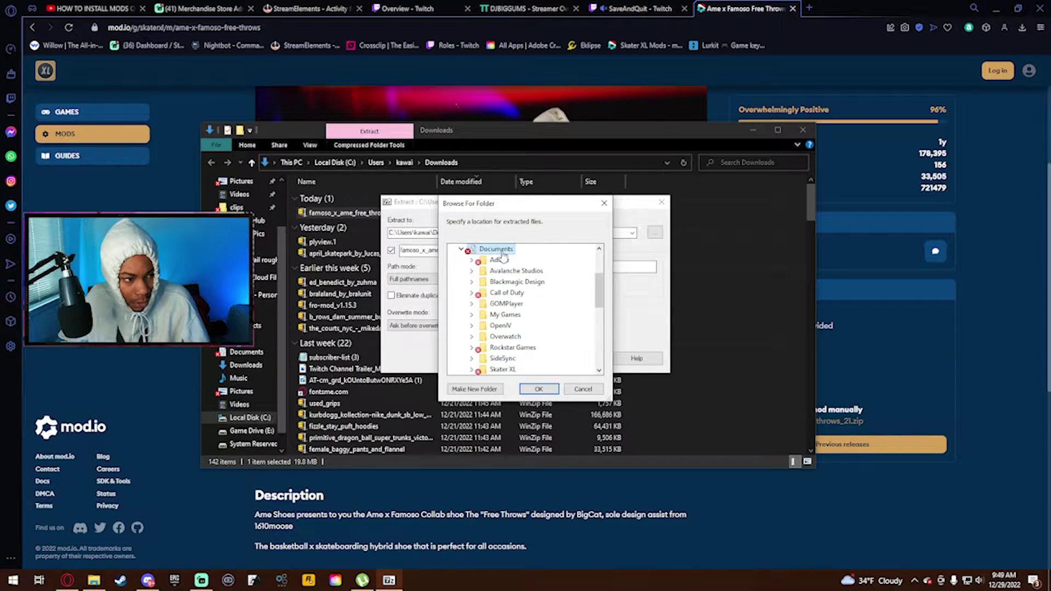
scroll(516, 331, "down", 1)
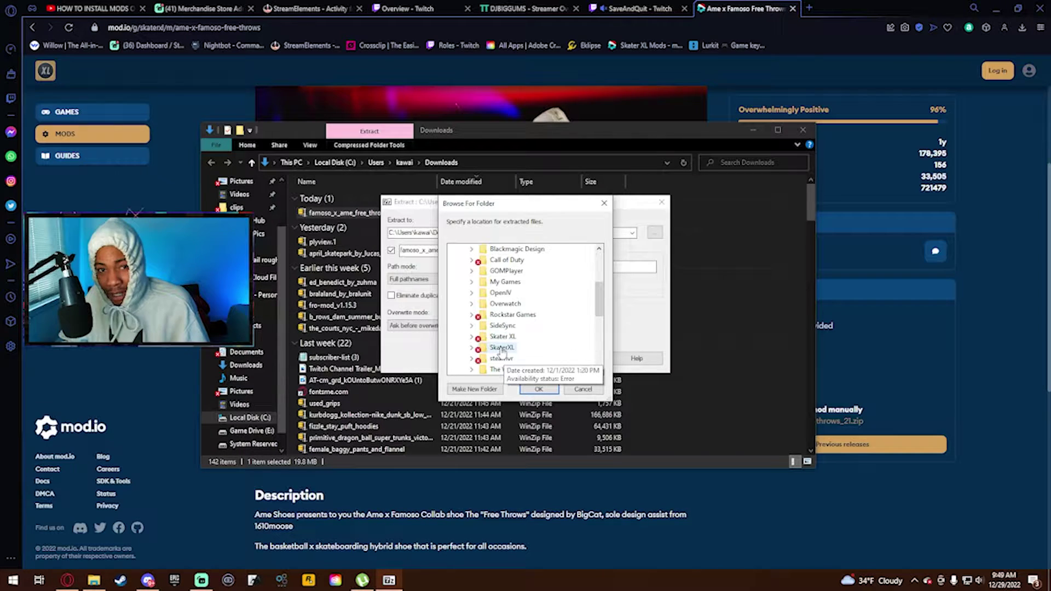
double_click(501, 348)
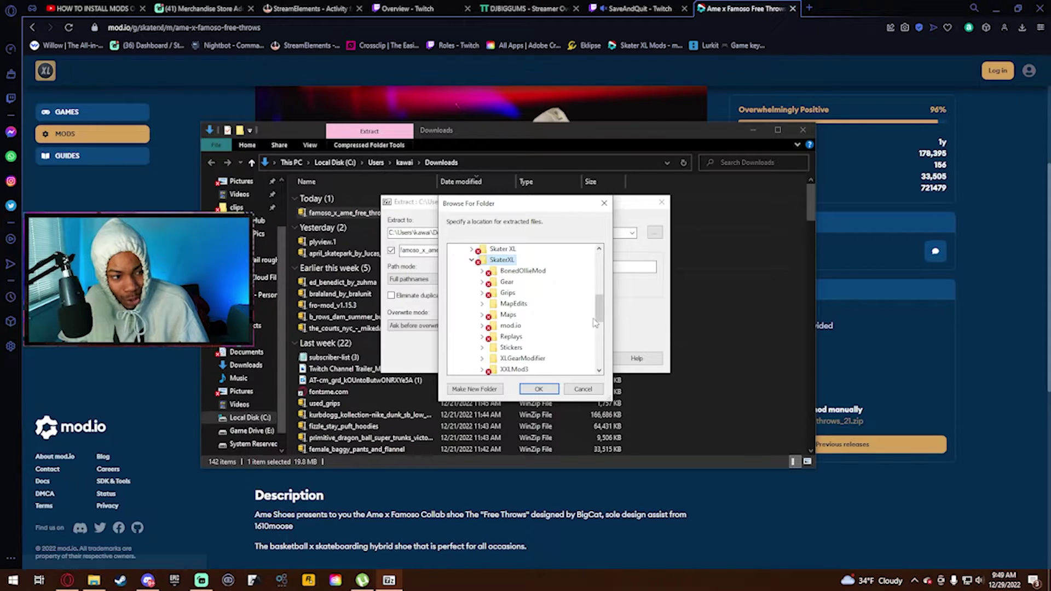
double_click(506, 282)
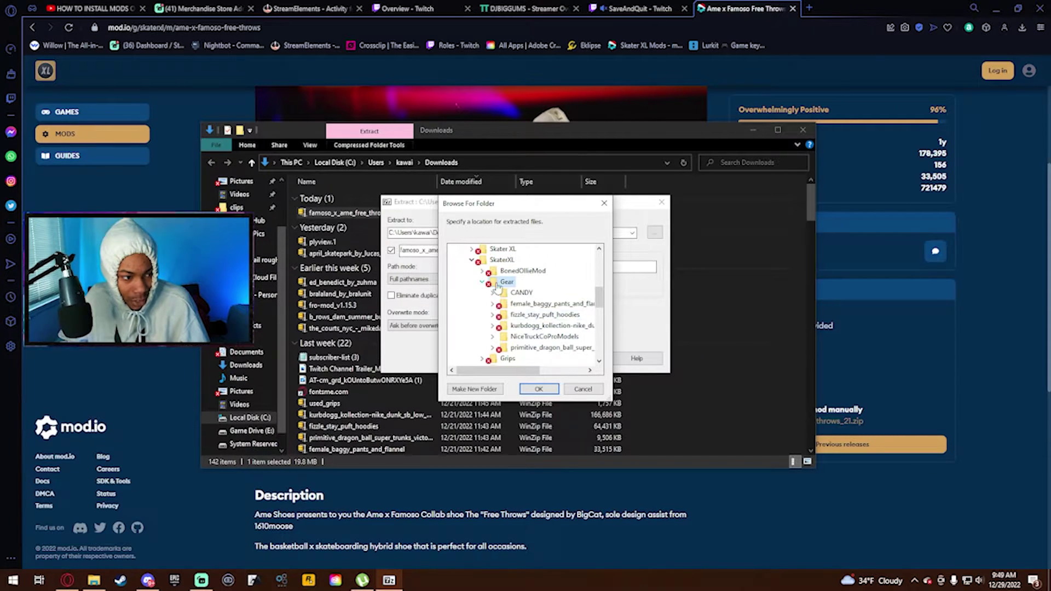
scroll(522, 326, "down", 1)
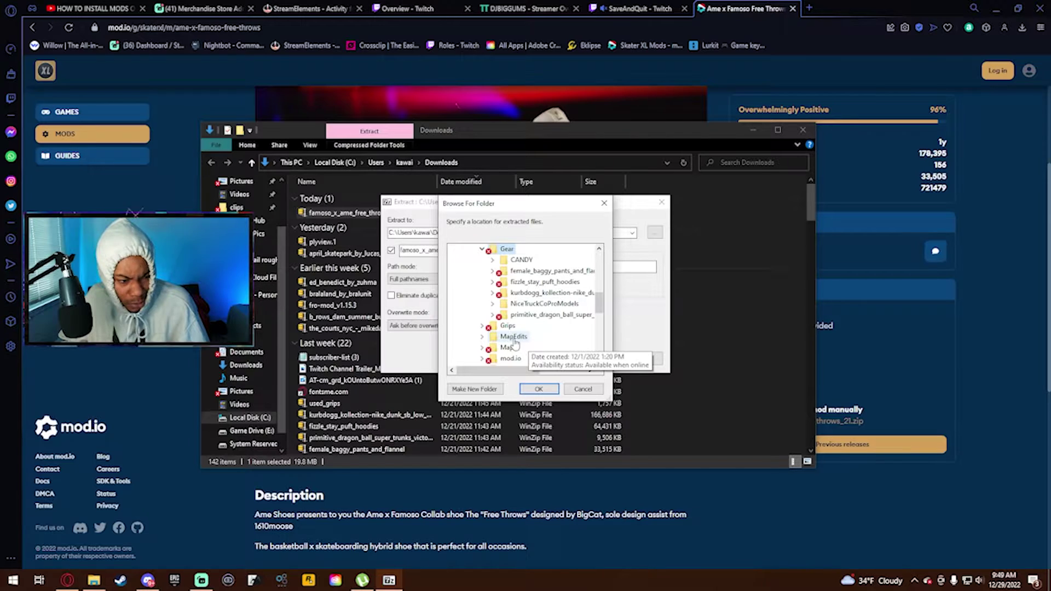
left_click(539, 388)
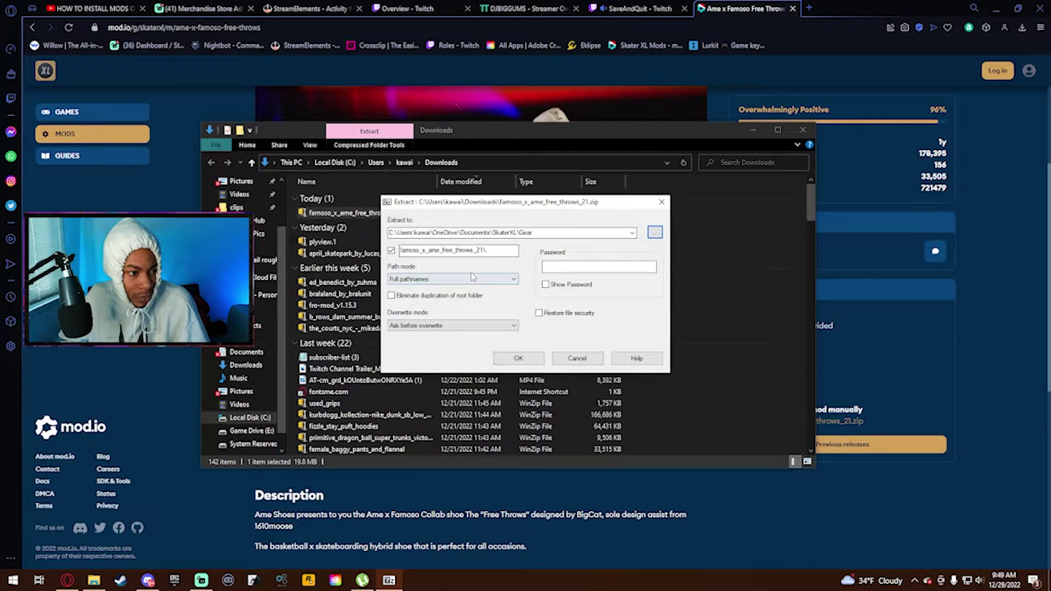
left_click(531, 361)
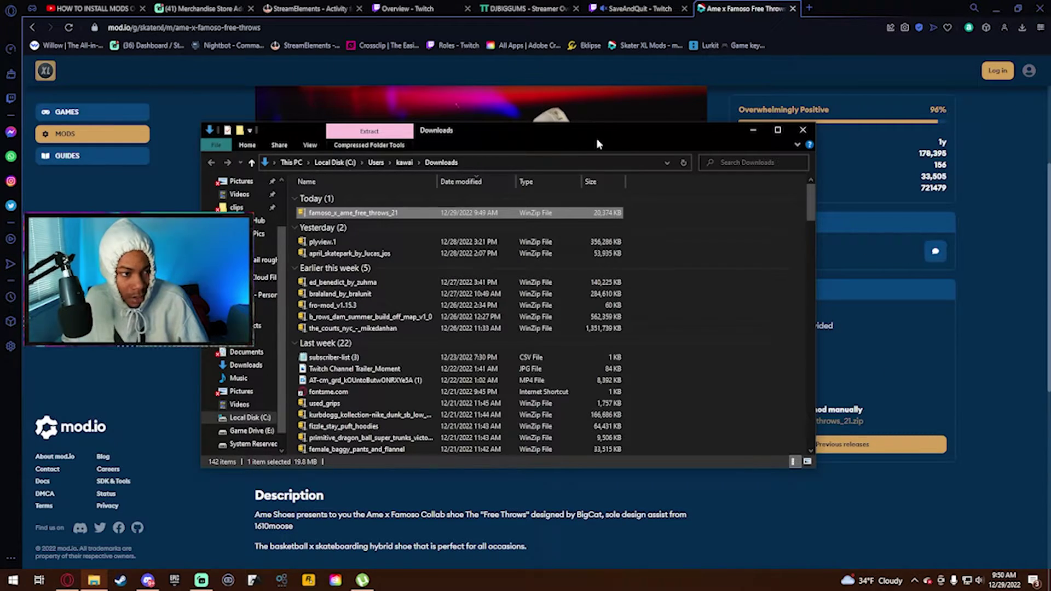
- Filter Skater XL mods to Script, open the DeckFX page, and start a new tab
left_click(752, 131)
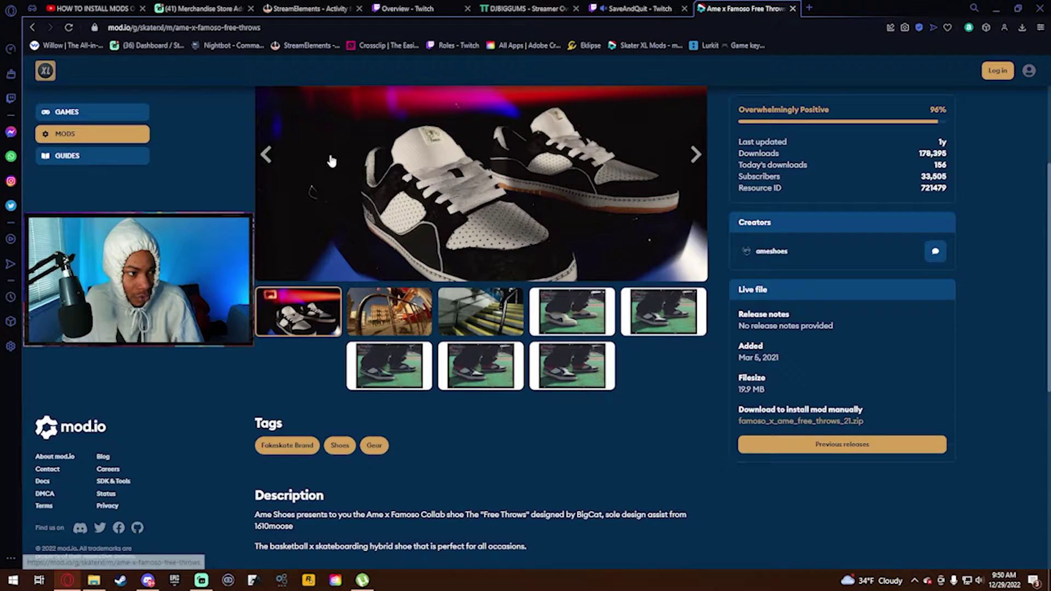
key("alt+Left")
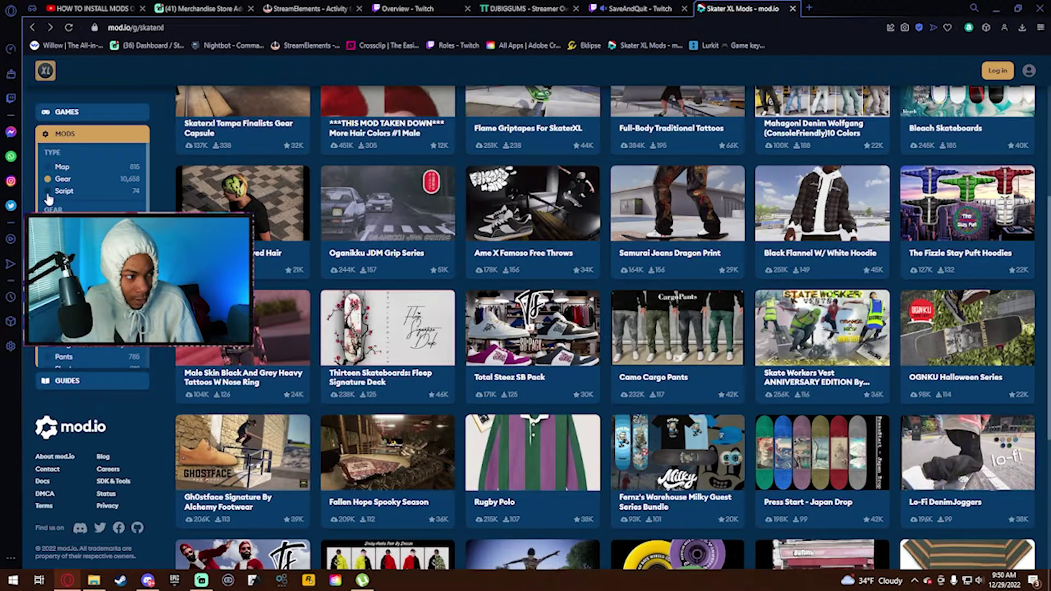
left_click(49, 191)
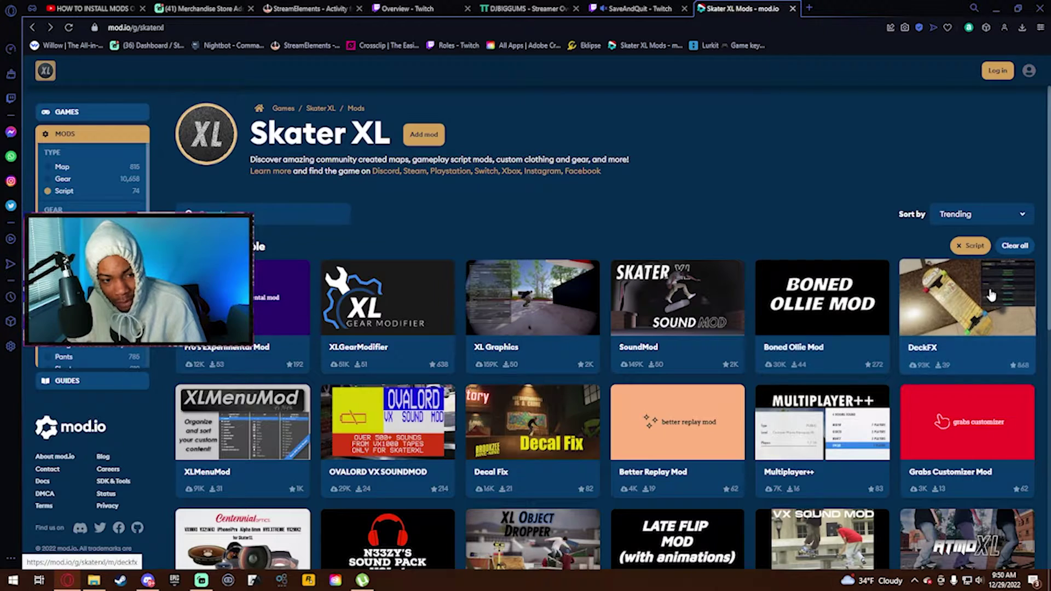
left_click(968, 322)
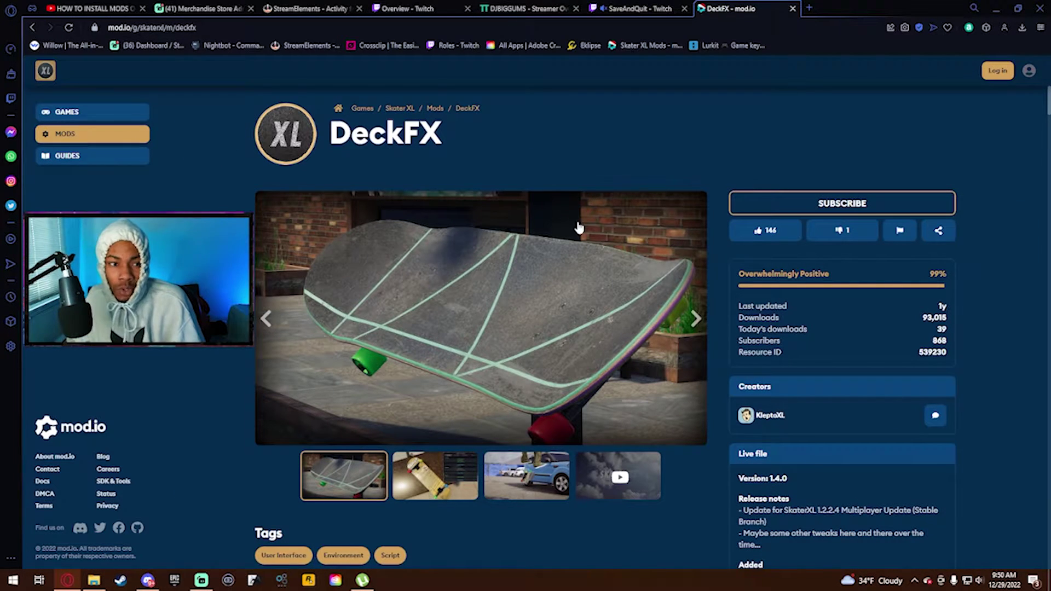
left_click(809, 9)
type("un")
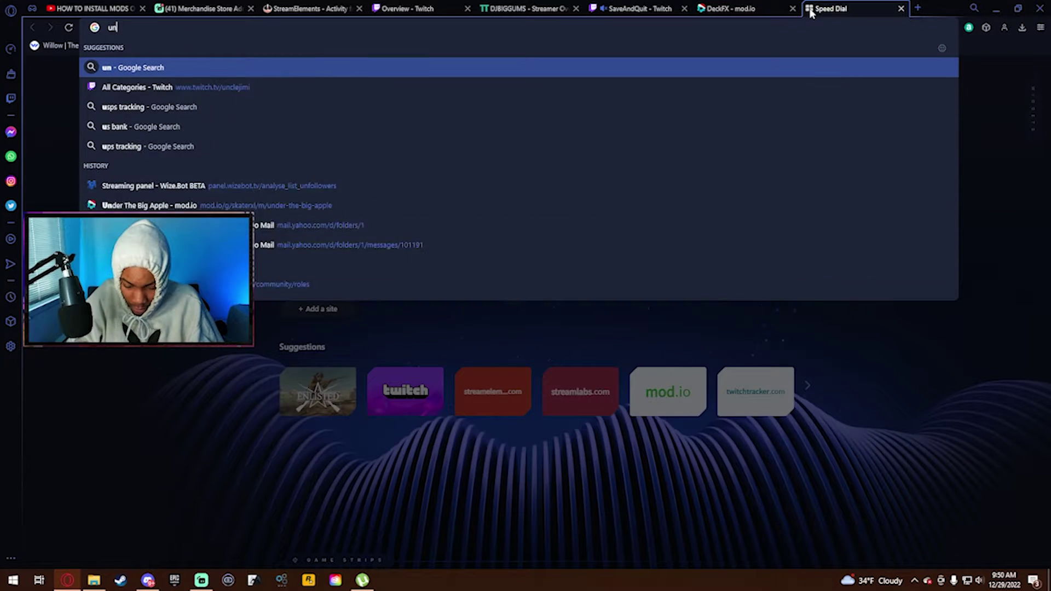
type("itymod manag")
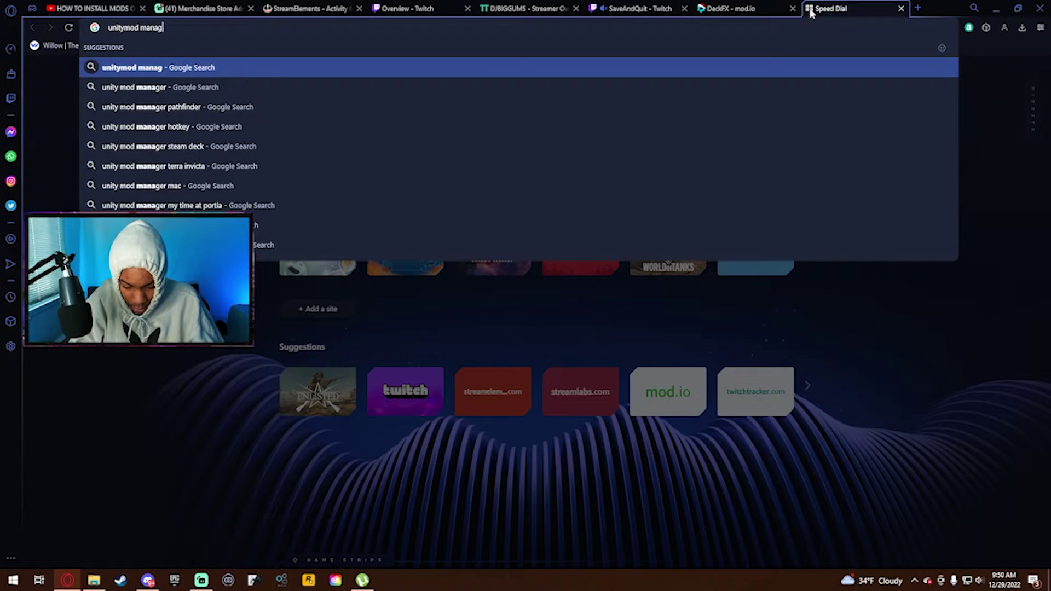
type("e r")
- Find Unity Mod Manager on Nexus Mods via Google and request its manual download
key("Return")
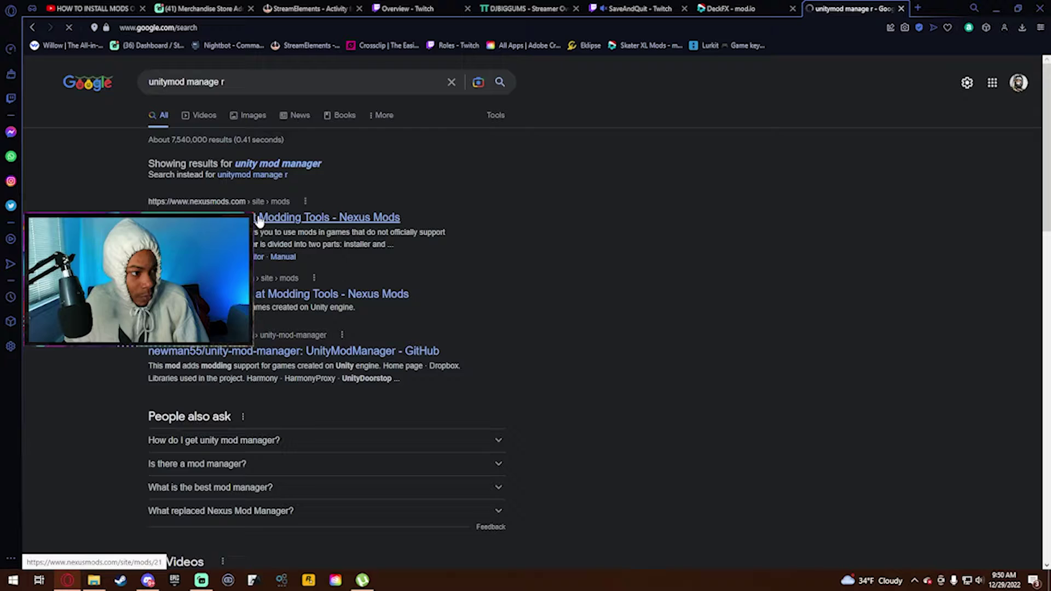
left_click(260, 218)
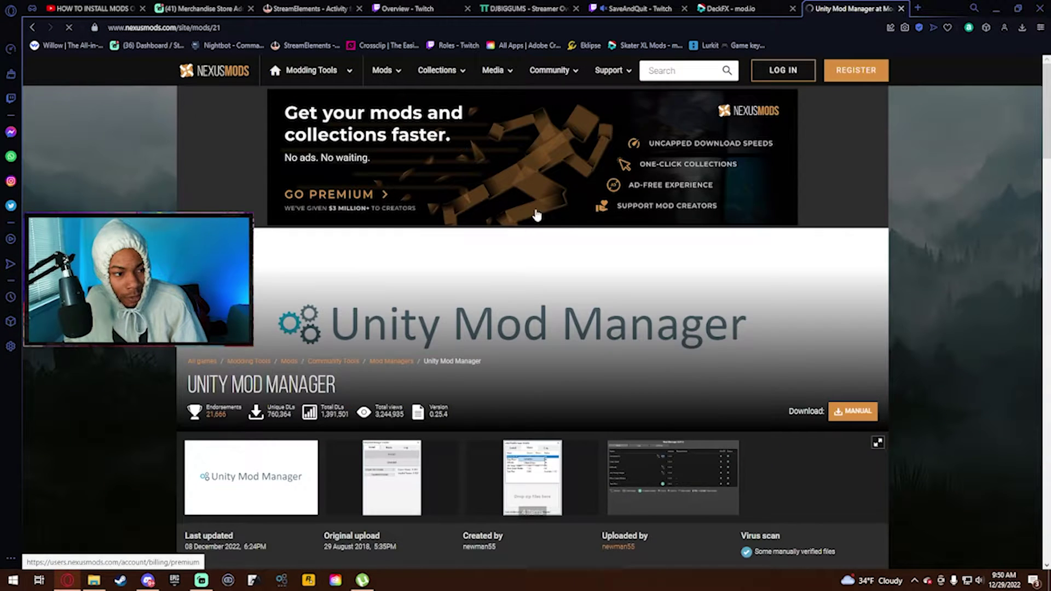
scroll(567, 340, "down", 1)
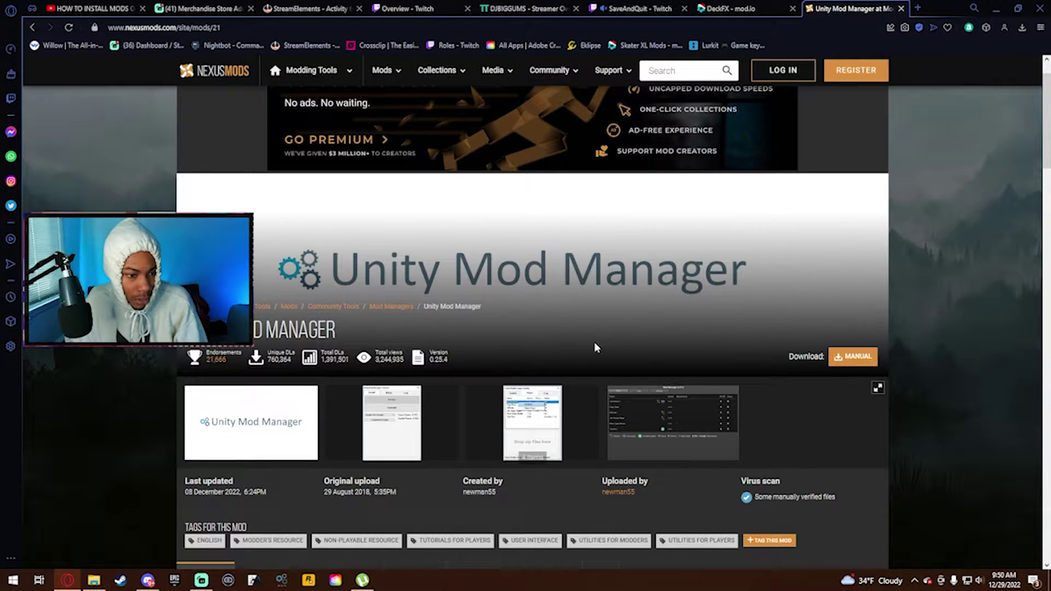
left_click(851, 358)
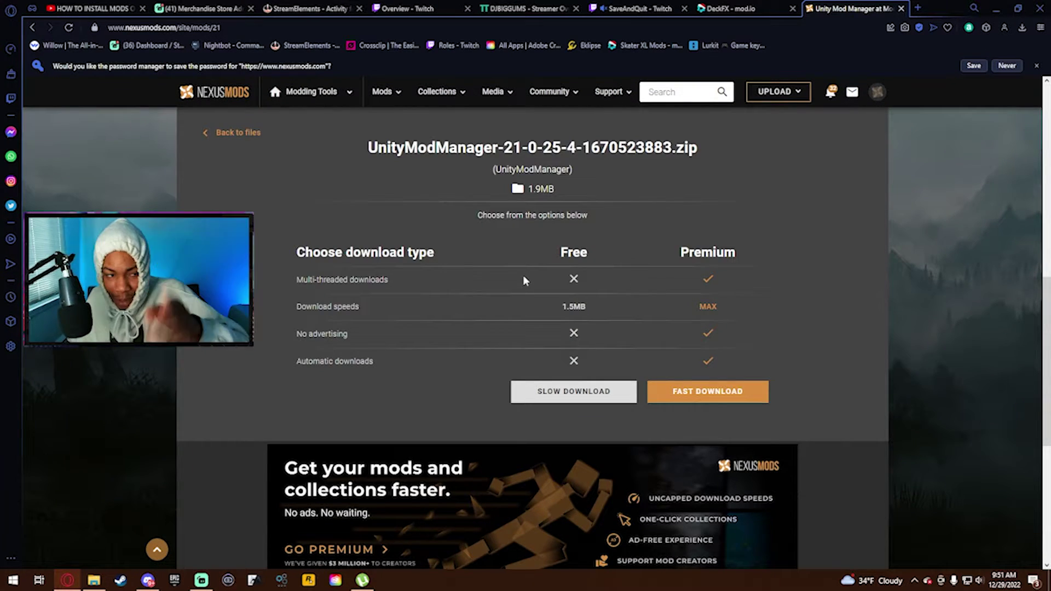
- Choose the free Slow Download option for the UnityModManager zip
left_click(585, 395)
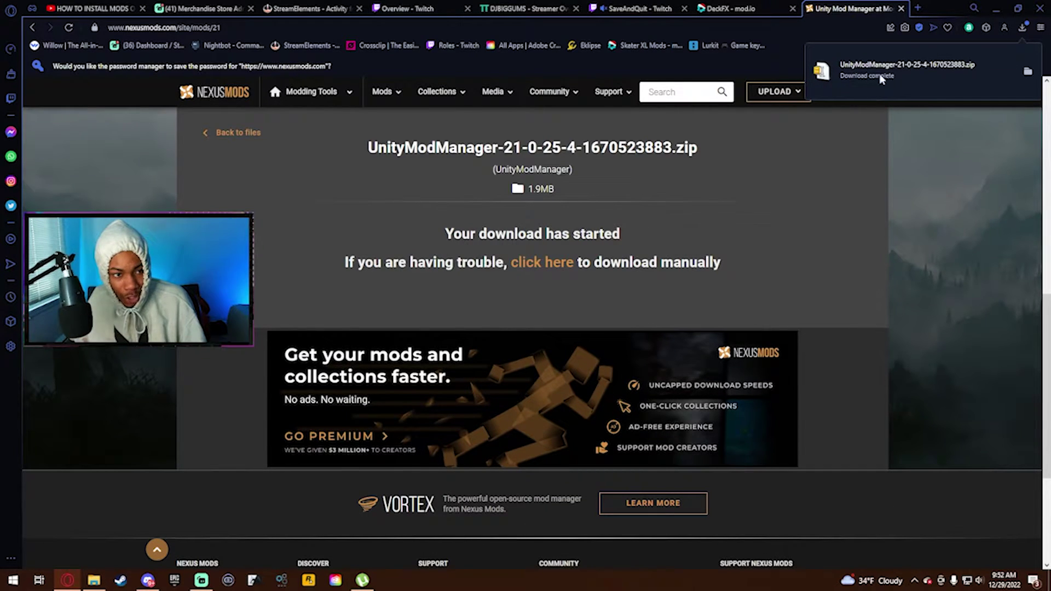
- Unpack the UnityModManager zip with 7-Zip Extract files, keeping the default Downloads path
left_click(1028, 73)
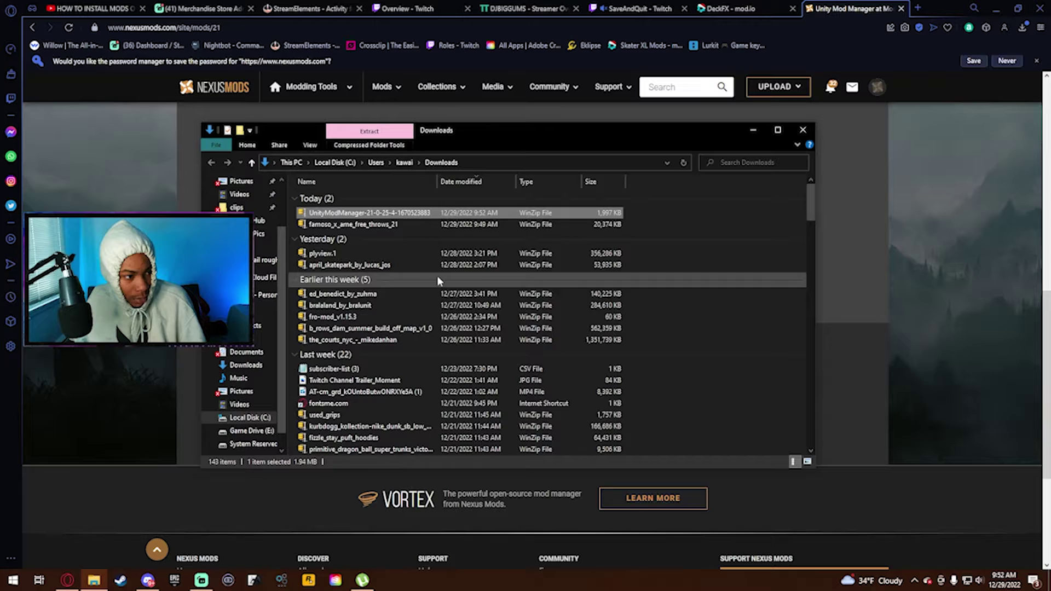
right_click(428, 217)
mouse_move(476, 257)
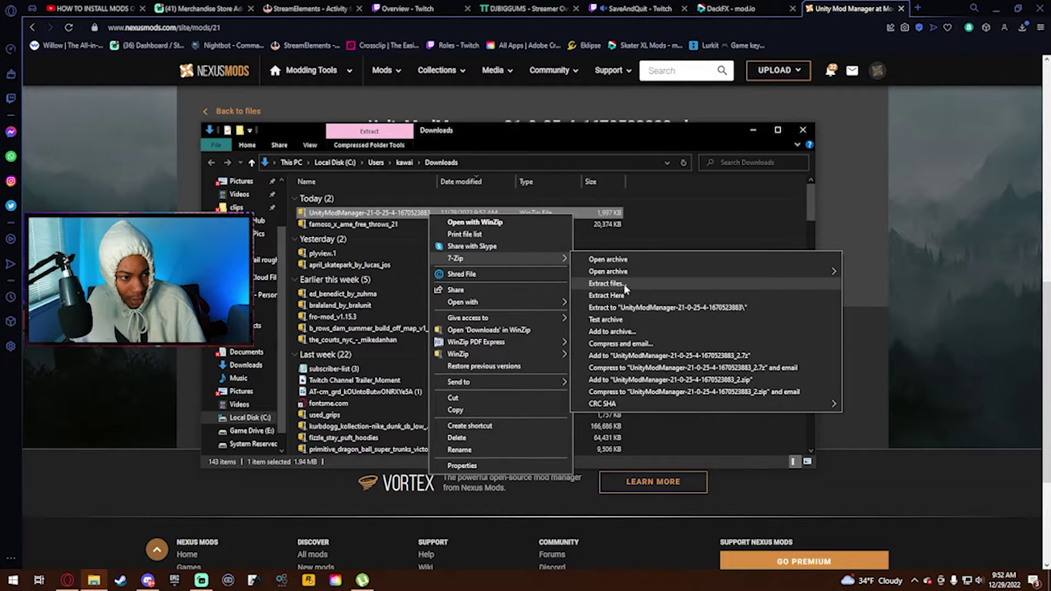
left_click(624, 283)
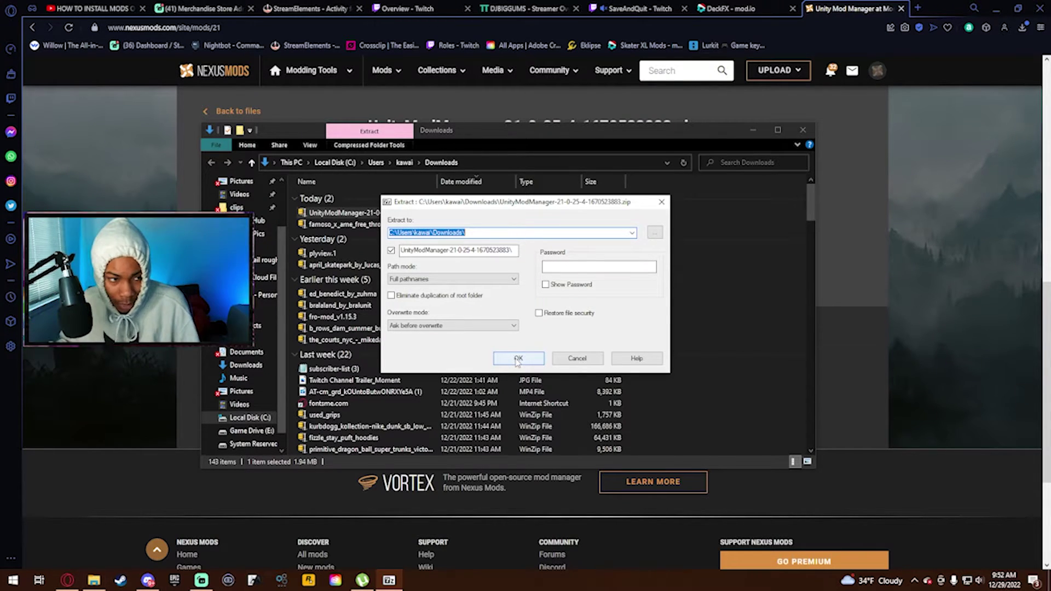
left_click(510, 356)
- Launch the UnityModManager installer from Windows search and select Skater XL as the game
left_click(225, 378)
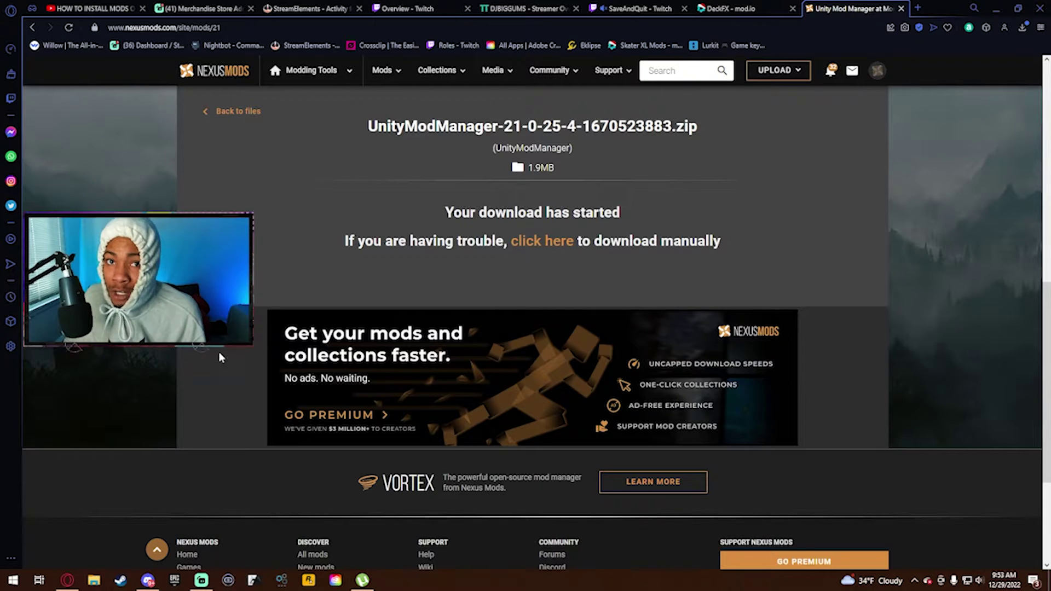
right_click(14, 580)
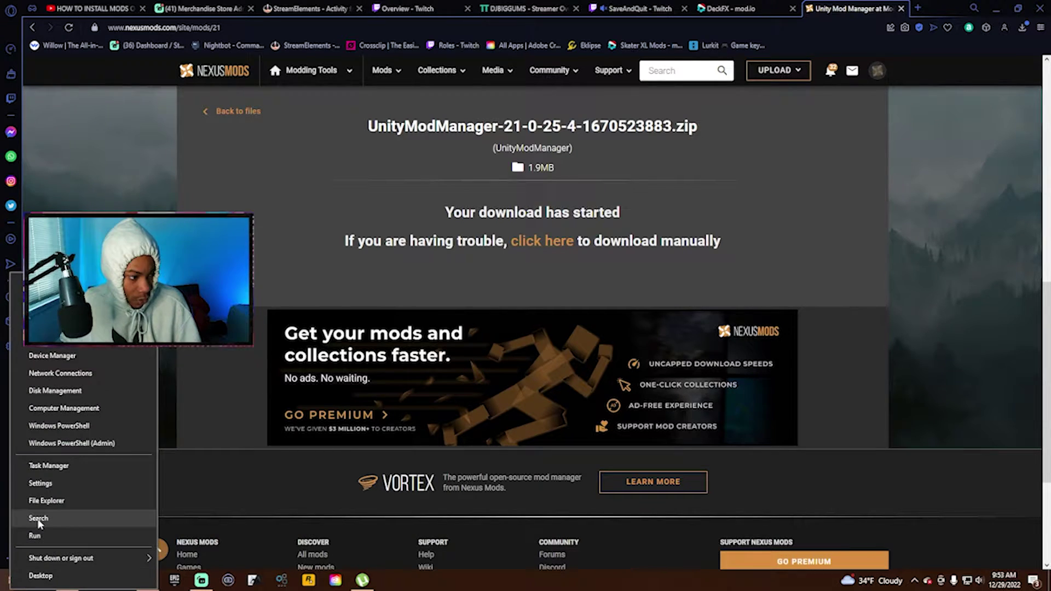
left_click(66, 519)
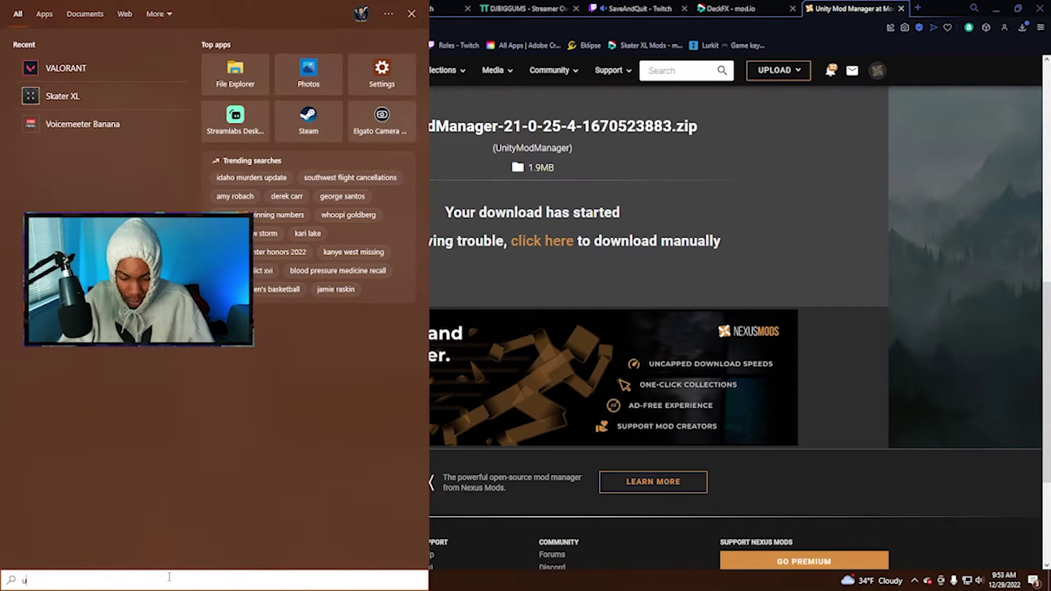
type("unity")
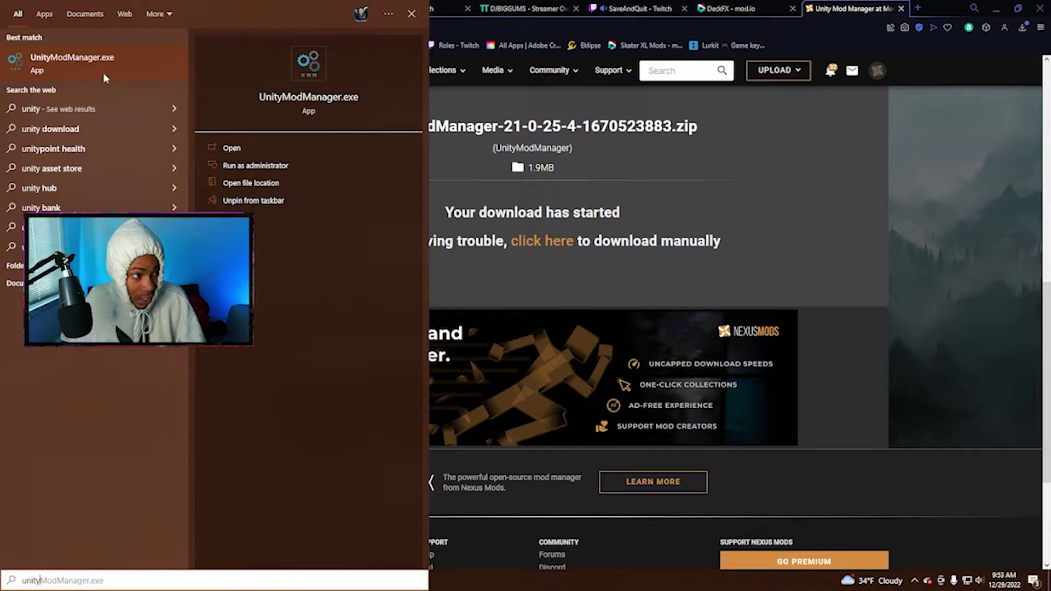
left_click(90, 63)
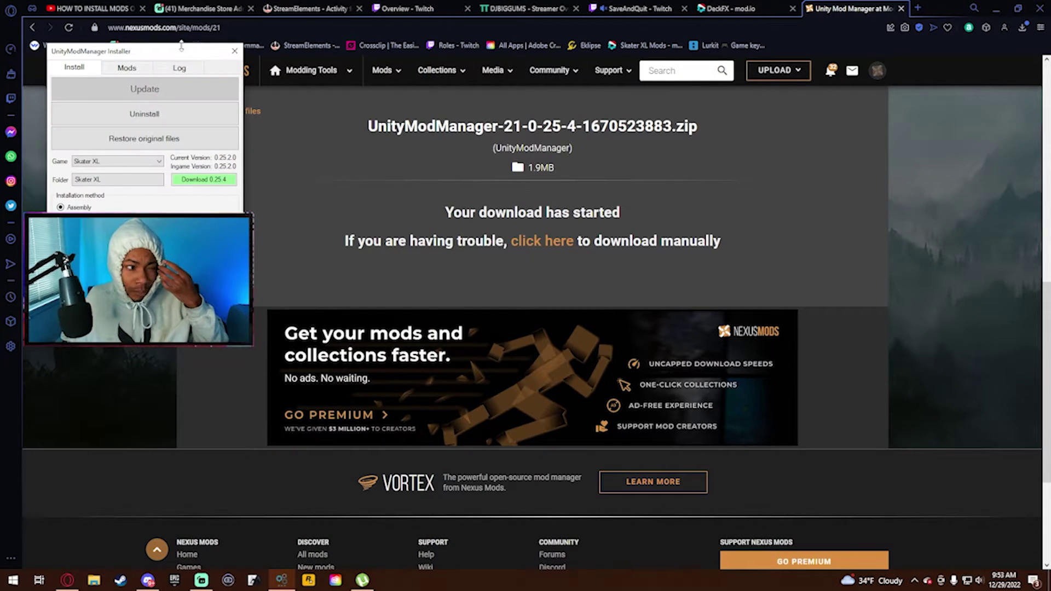
left_click(122, 162)
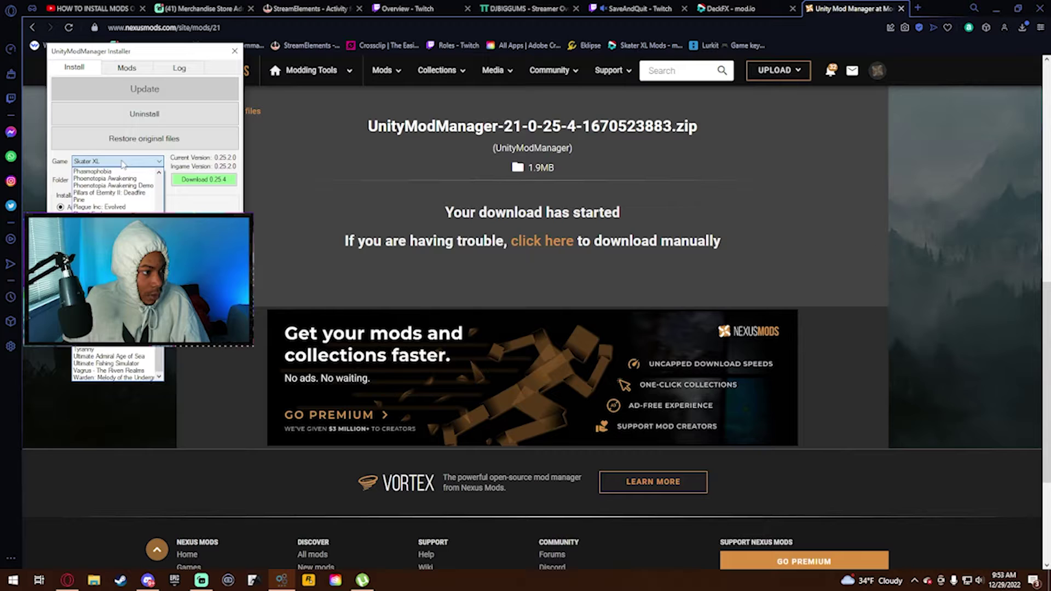
scroll(108, 176, "up", 15)
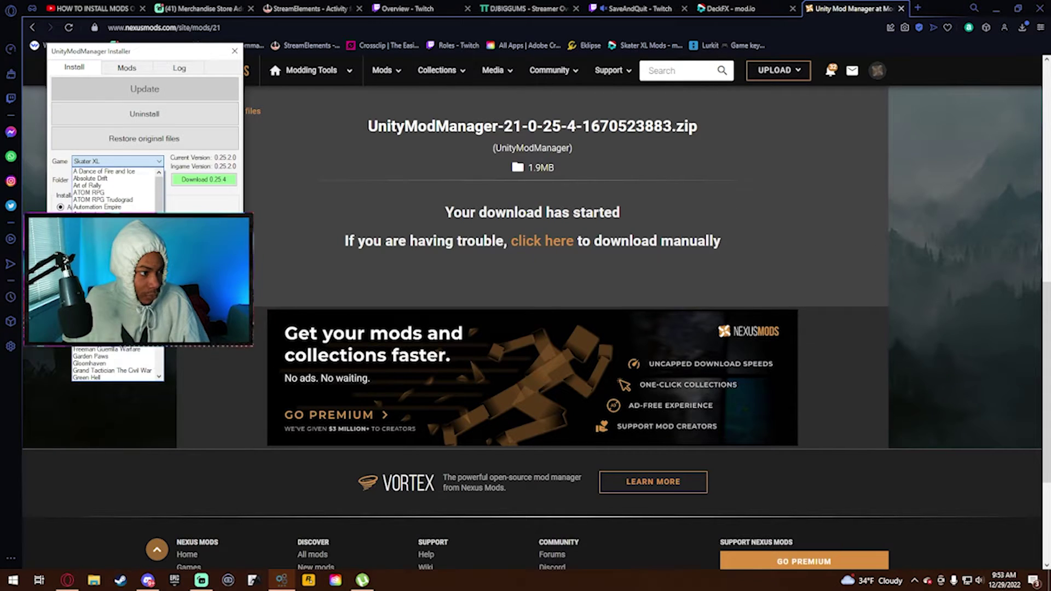
scroll(115, 190, "down", 5)
scroll(116, 188, "down", 5)
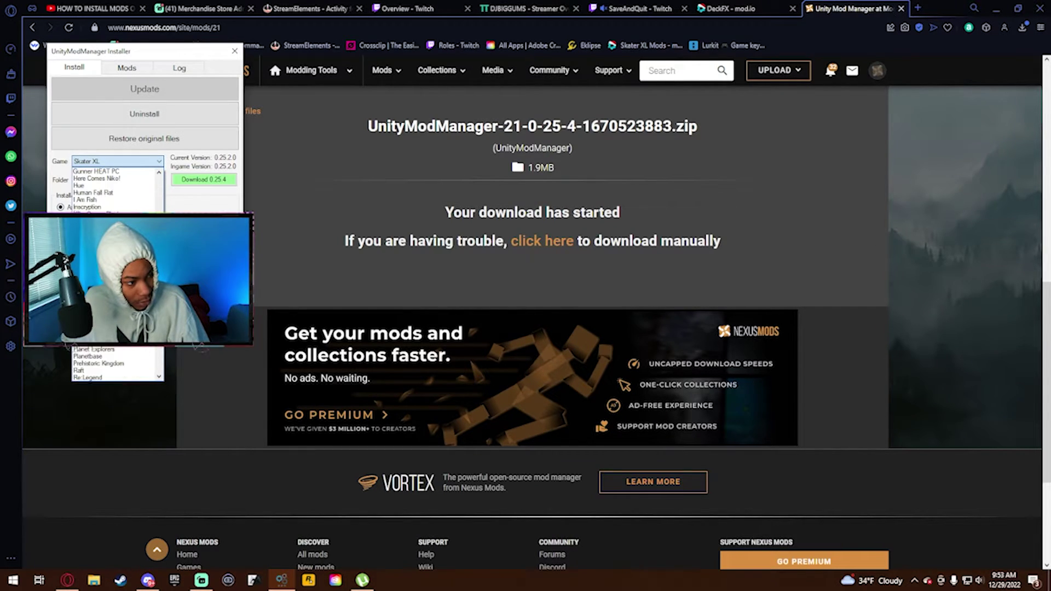
scroll(115, 189, "down", 5)
key("Escape")
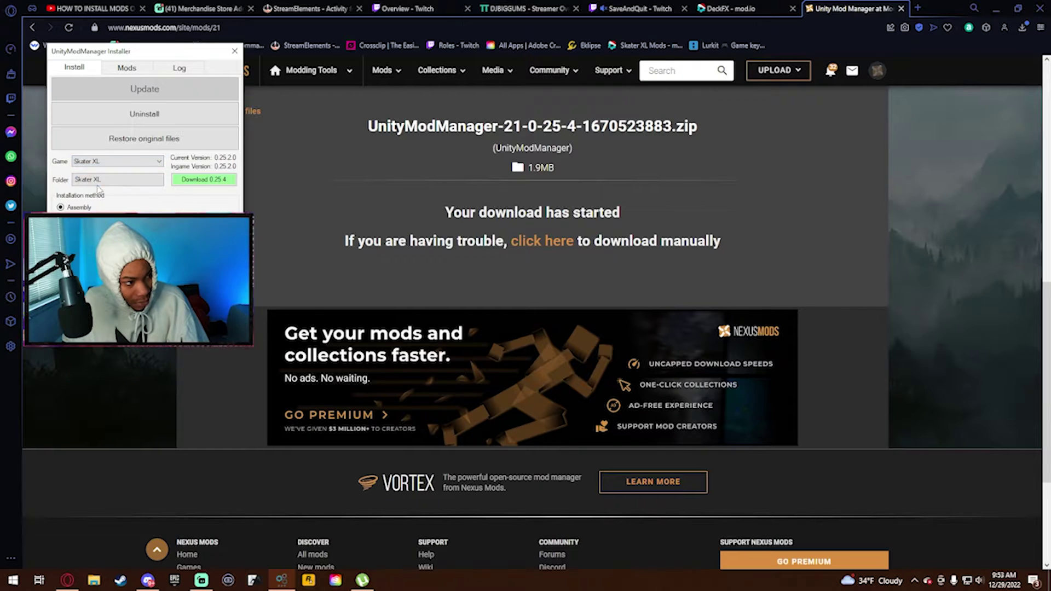
- Set the game folder to E:\SteamLibrary\steamapps\common\Skater XL and centre the installer window
left_click(78, 179)
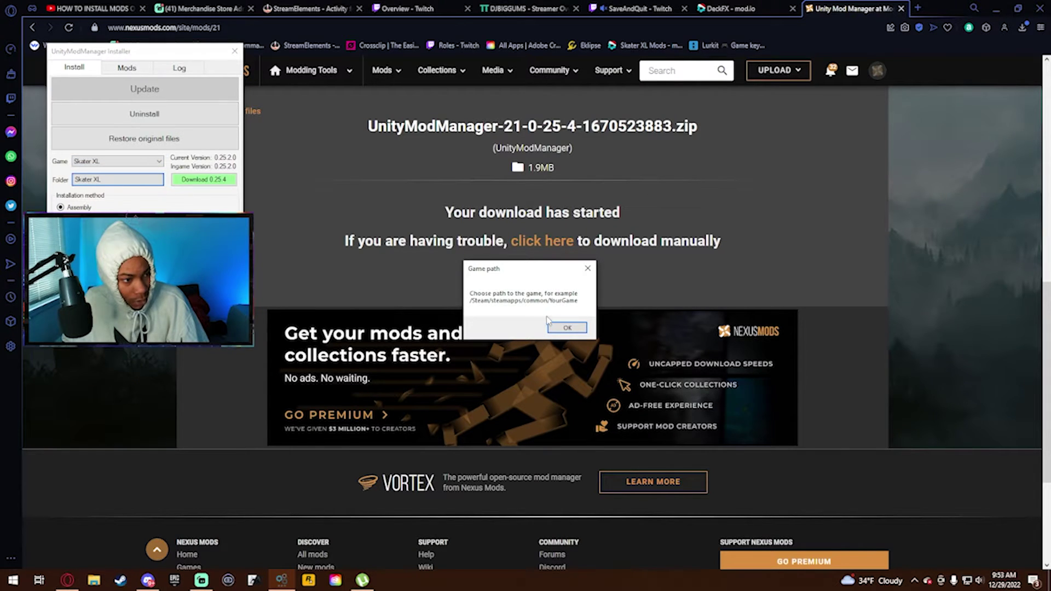
left_click(576, 328)
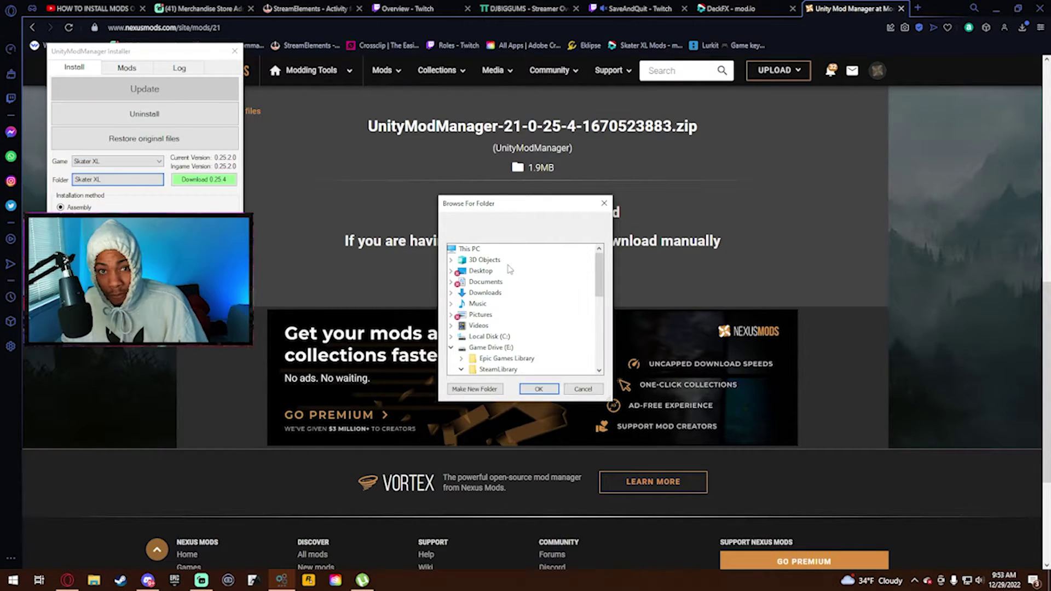
scroll(492, 320, "down", 2)
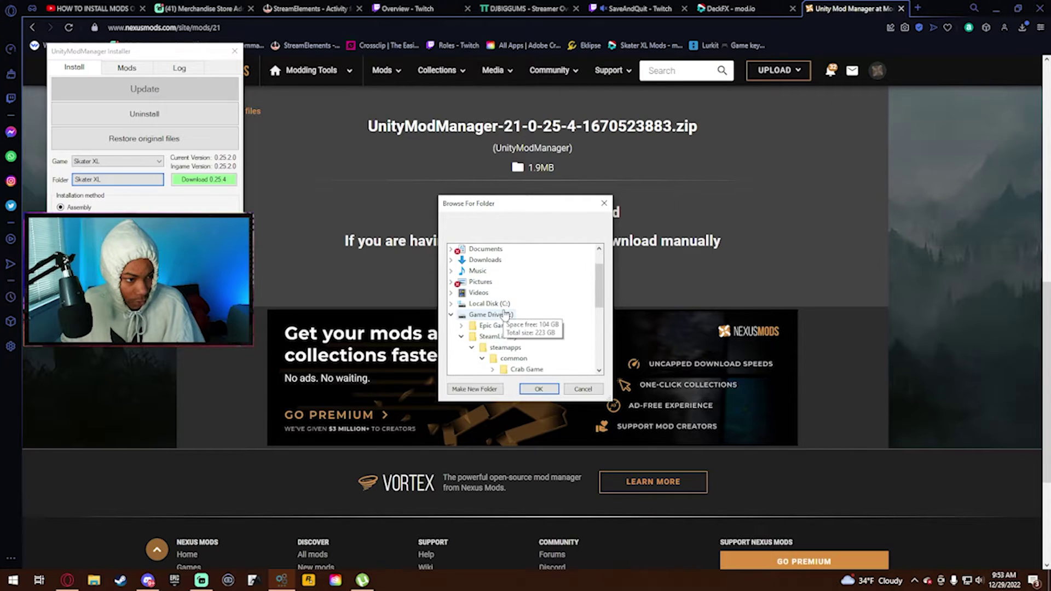
left_click(461, 305)
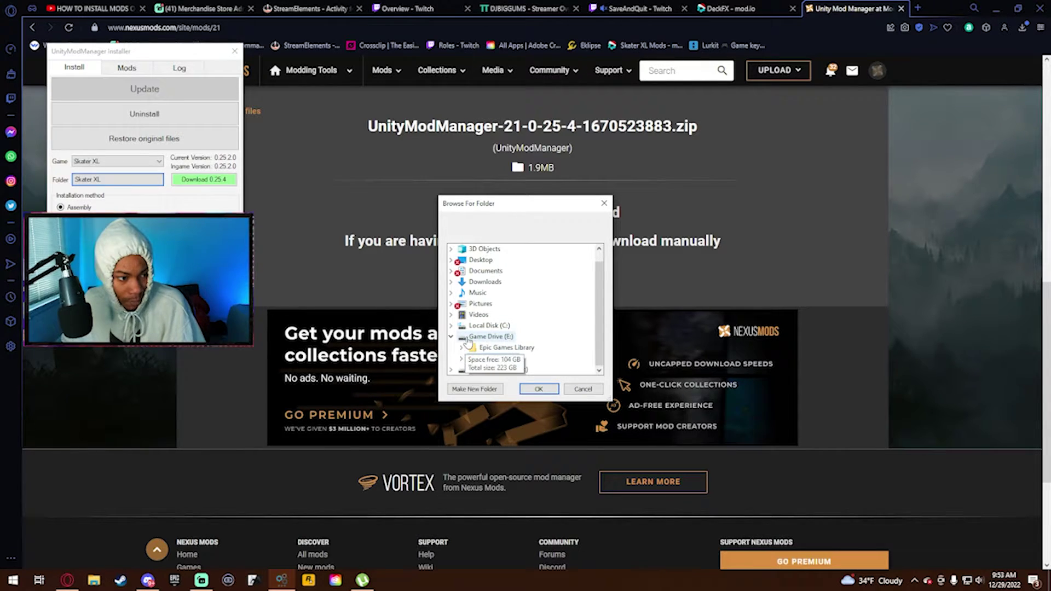
double_click(496, 358)
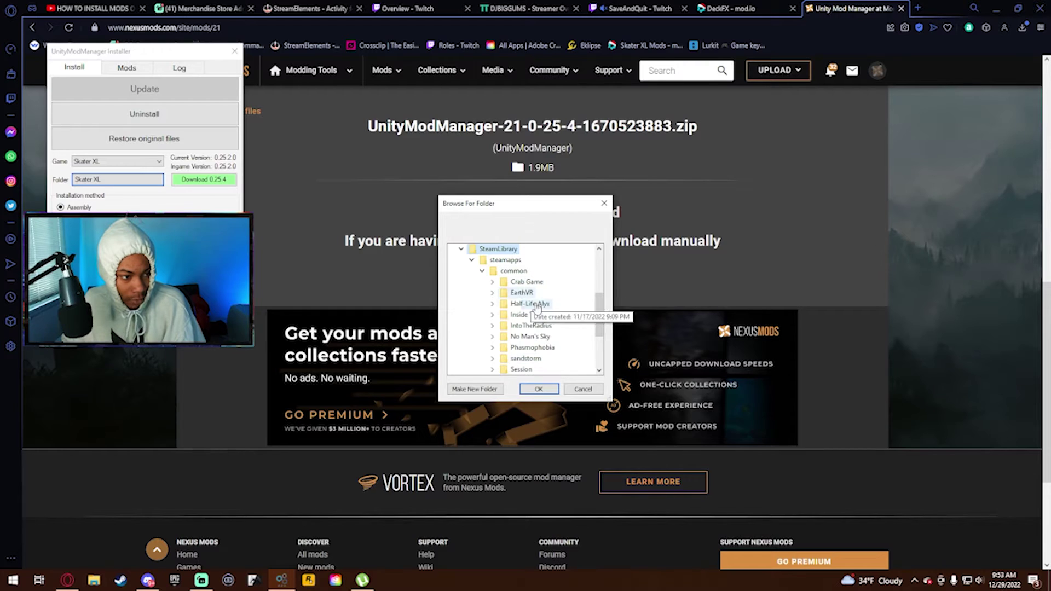
scroll(542, 331, "down", 3)
scroll(542, 331, "up", 3)
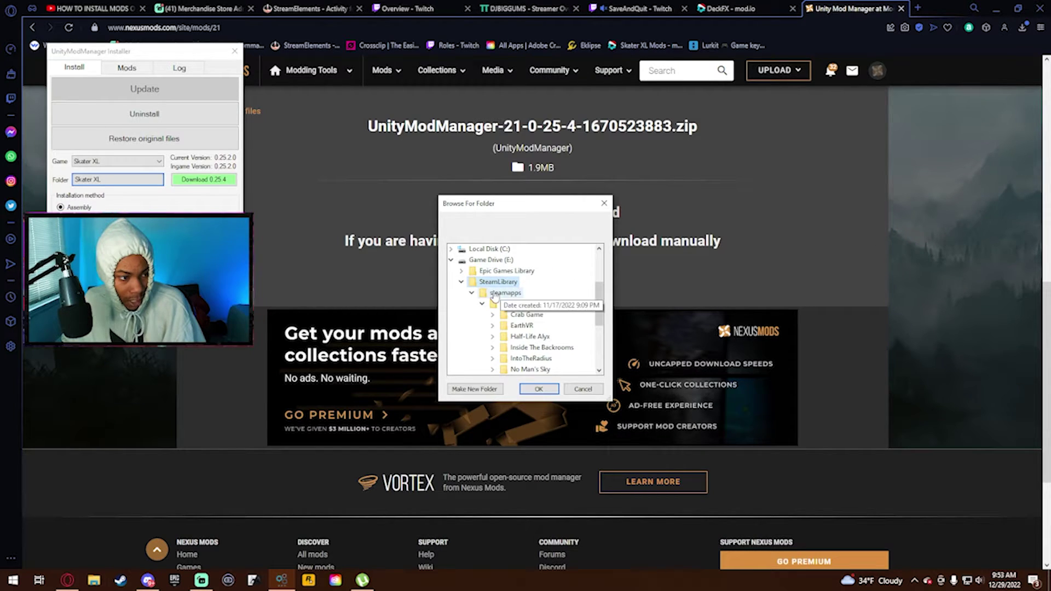
scroll(534, 304, "down", 1)
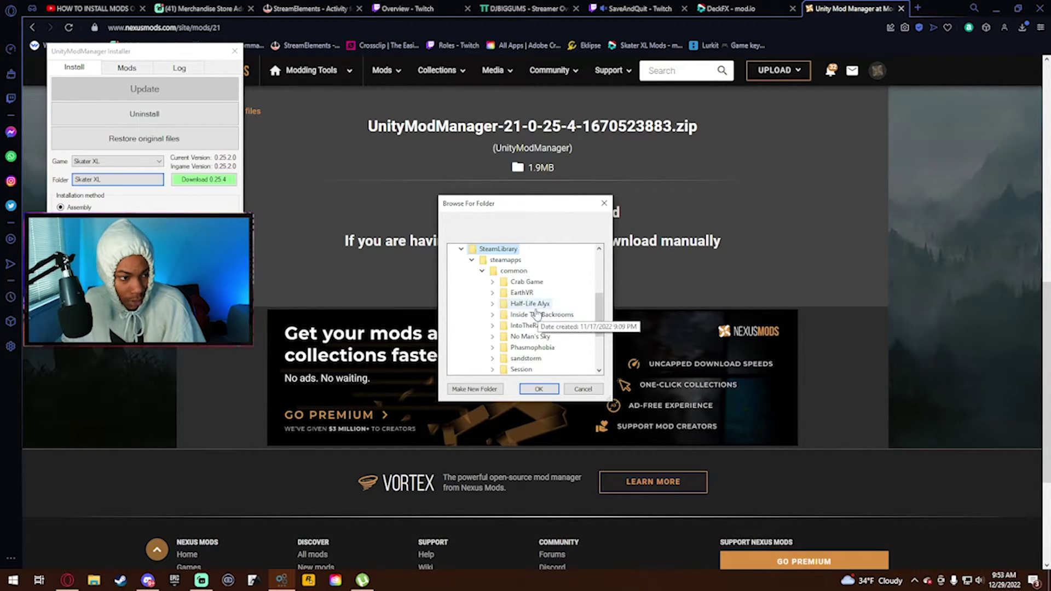
scroll(545, 312, "down", 3)
scroll(550, 315, "up", 3)
double_click(523, 325)
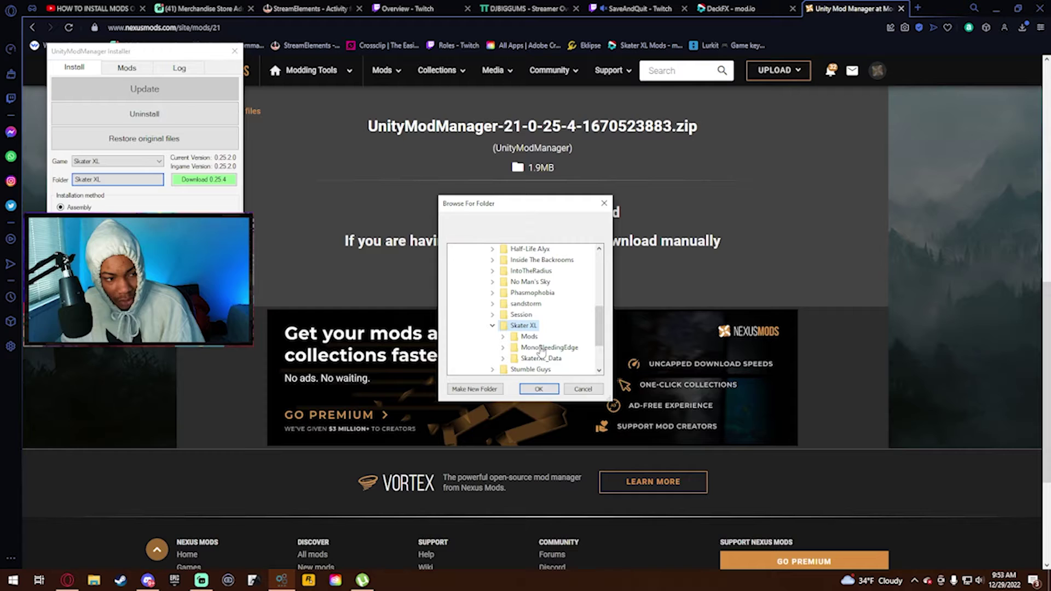
left_click(545, 393)
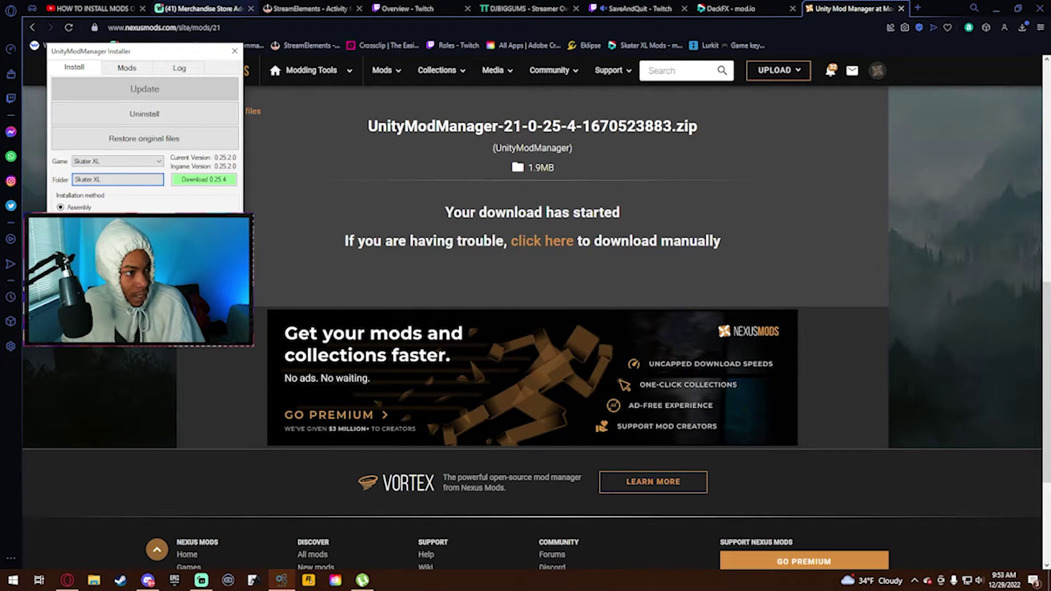
left_click_drag(152, 57, 520, 138)
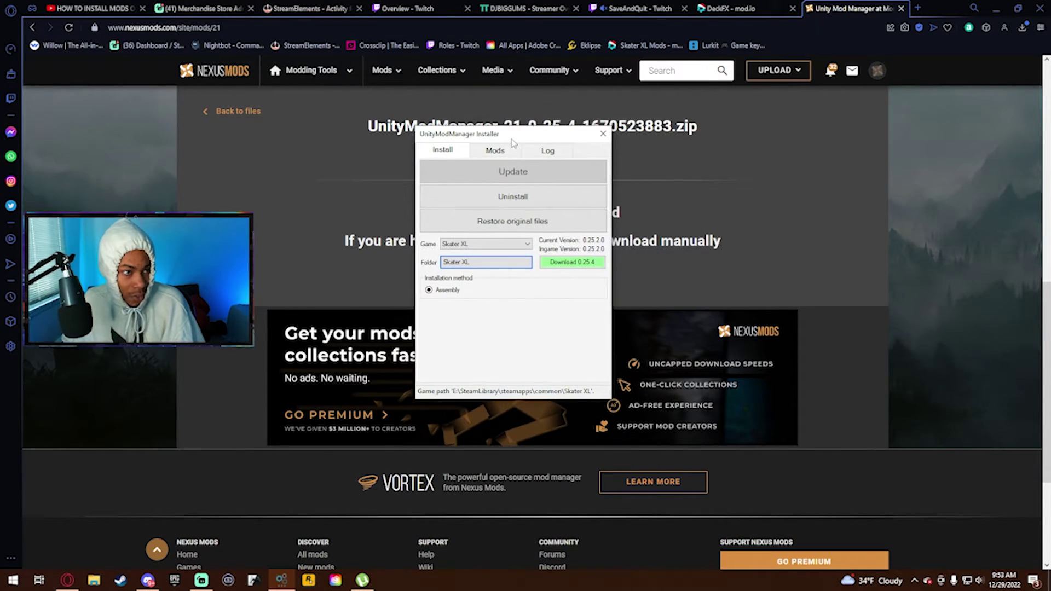
- Download deckfx_1-4-0.zip from the DeckFX mod.io tab
left_click(604, 135)
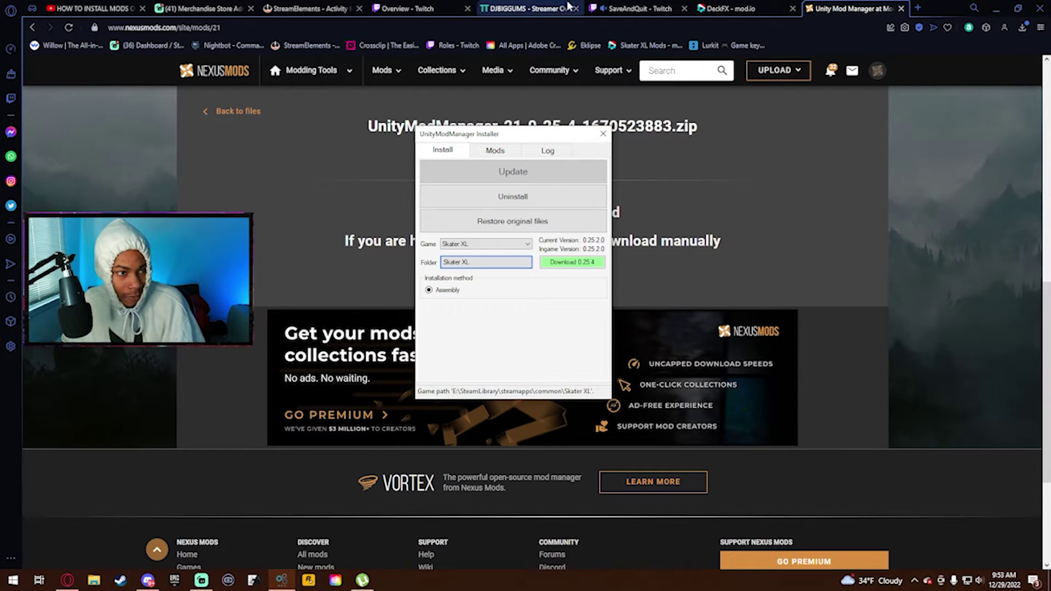
left_click(732, 9)
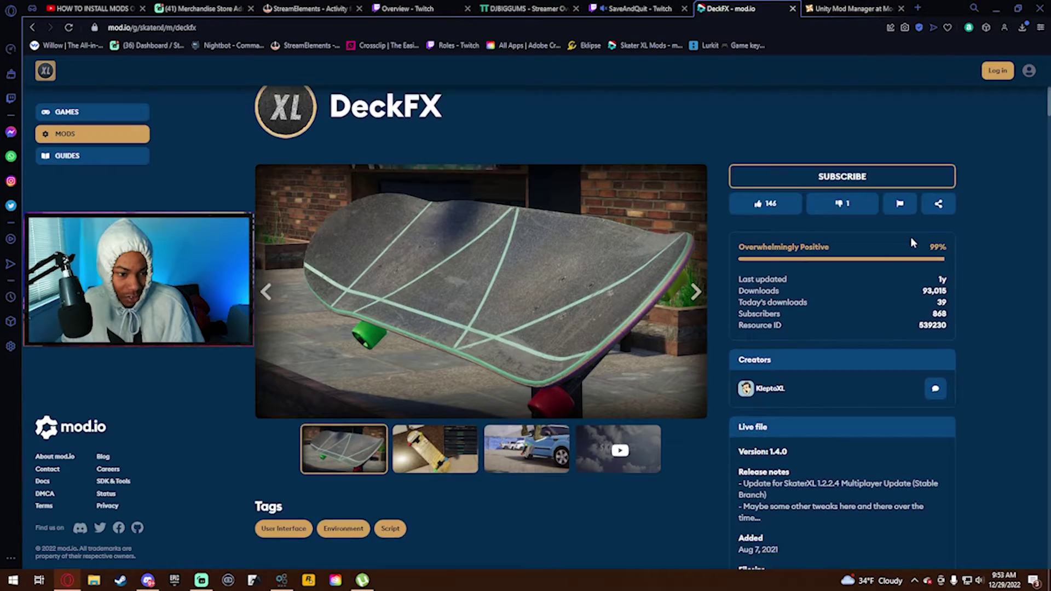
scroll(821, 247, "down", 5)
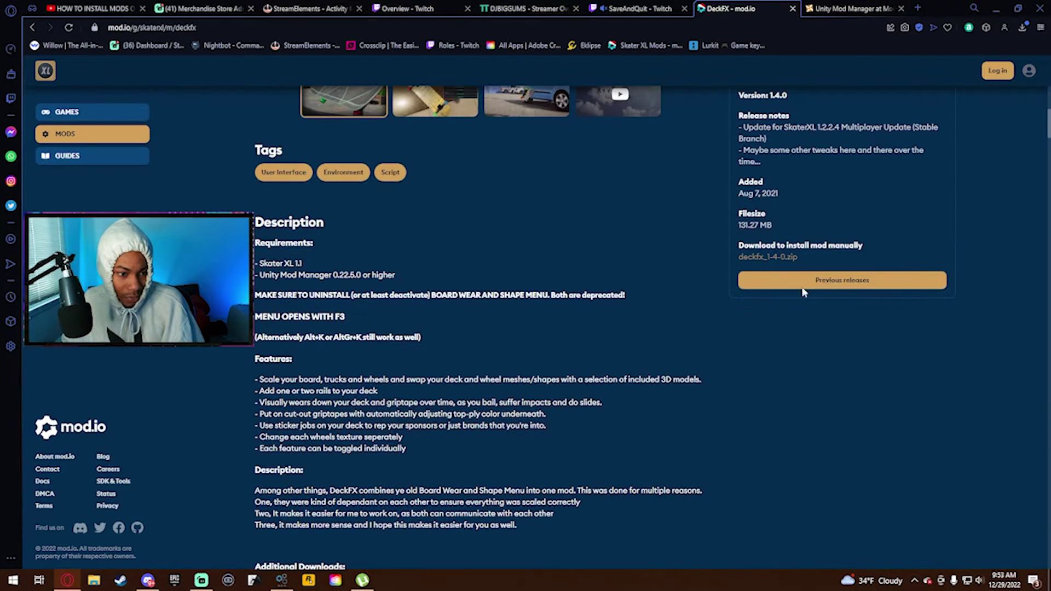
left_click(767, 259)
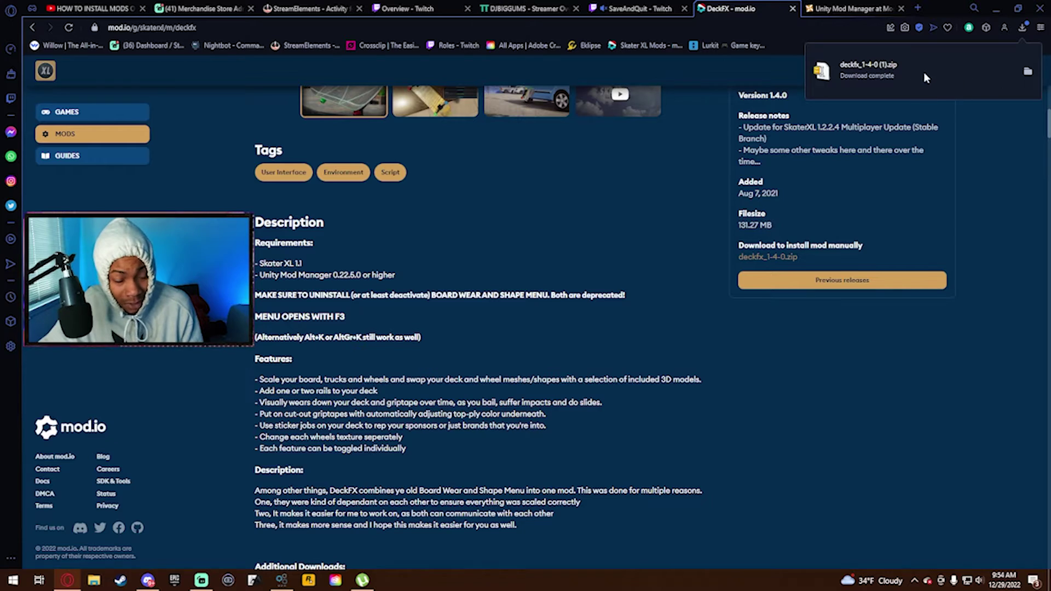
- Uninstall the old DeckFX mod from Unity Mod Manager's Mods list
left_click(283, 580)
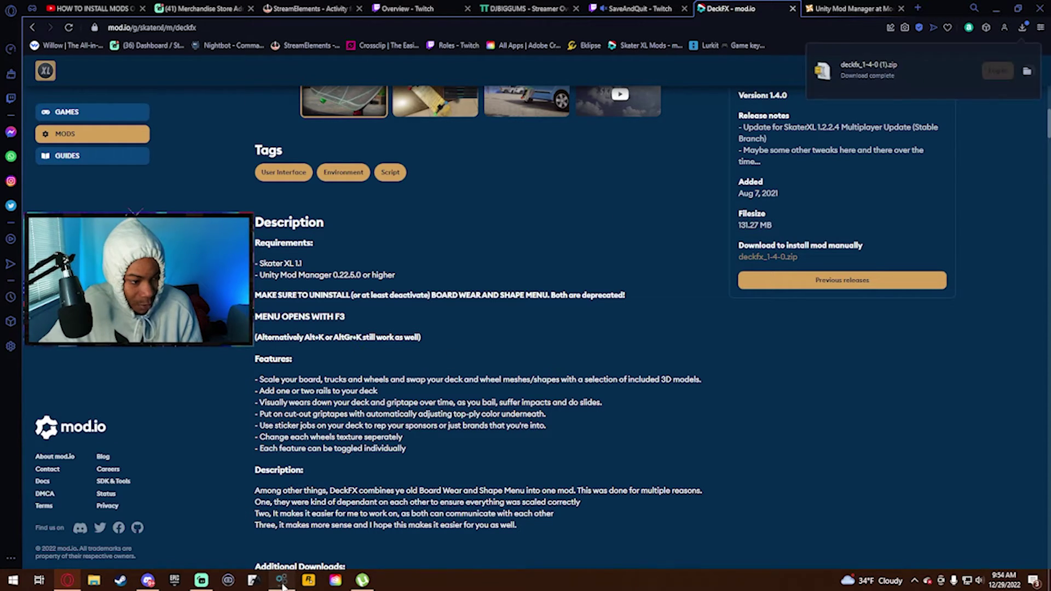
left_click(497, 152)
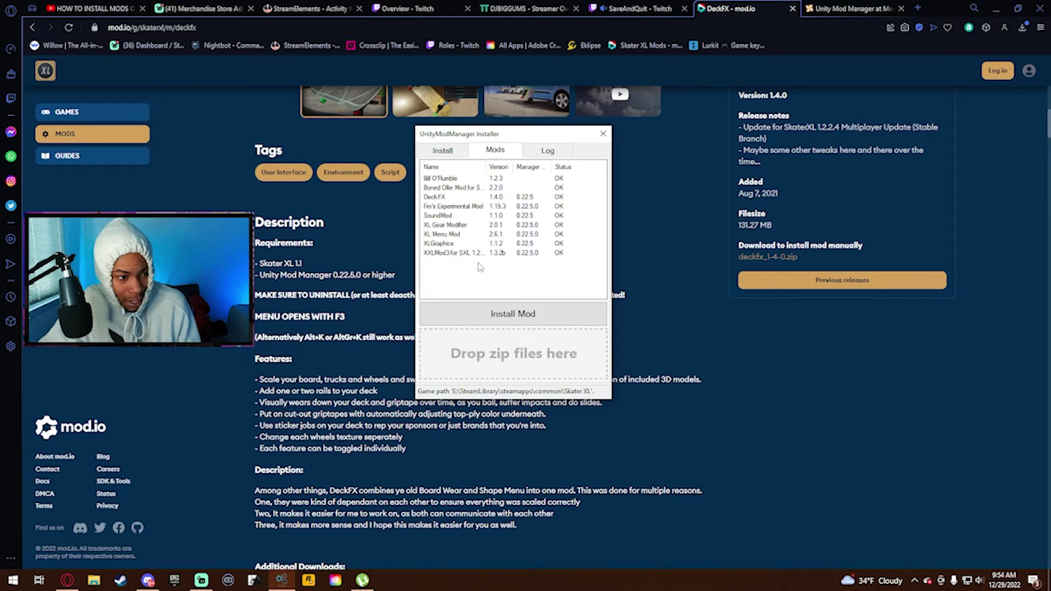
right_click(457, 198)
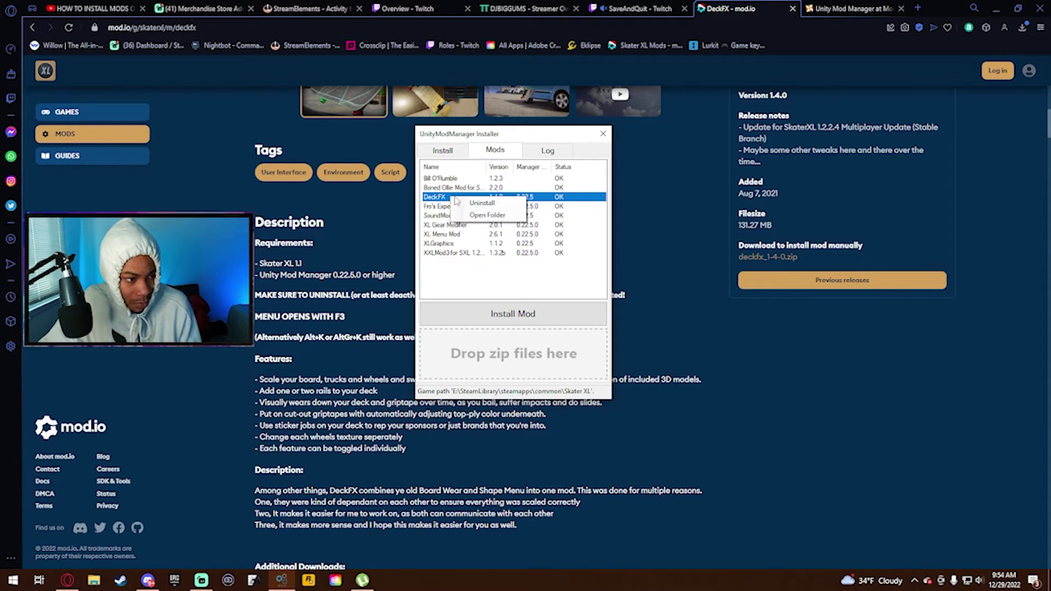
left_click(481, 203)
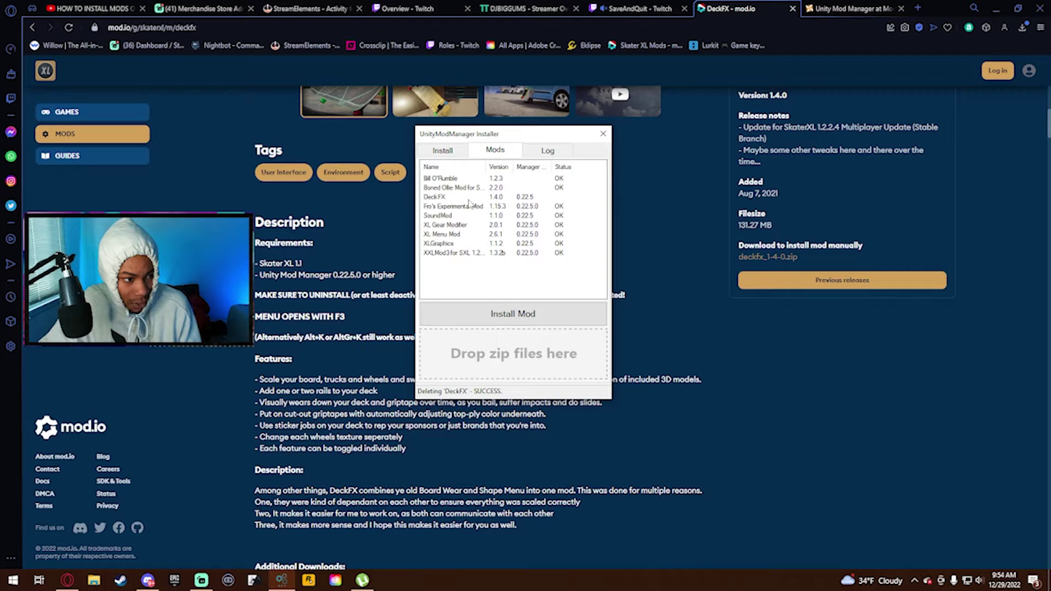
- Install DeckFX from the downloaded deckfx_1-4-0 (1).zip
left_click(488, 317)
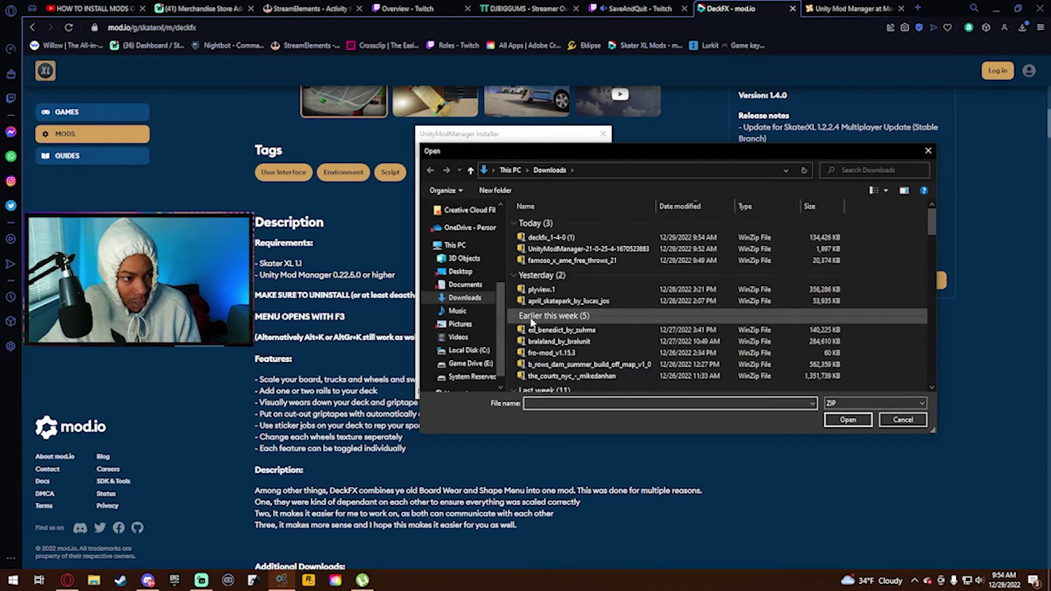
left_click(550, 240)
left_click(856, 419)
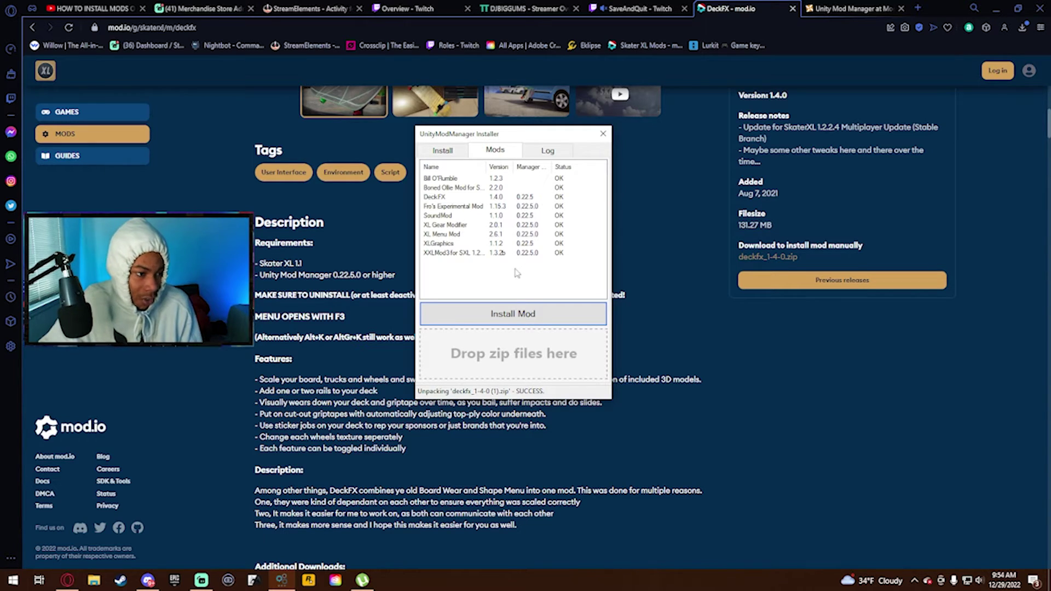
left_click_drag(496, 137, 572, 235)
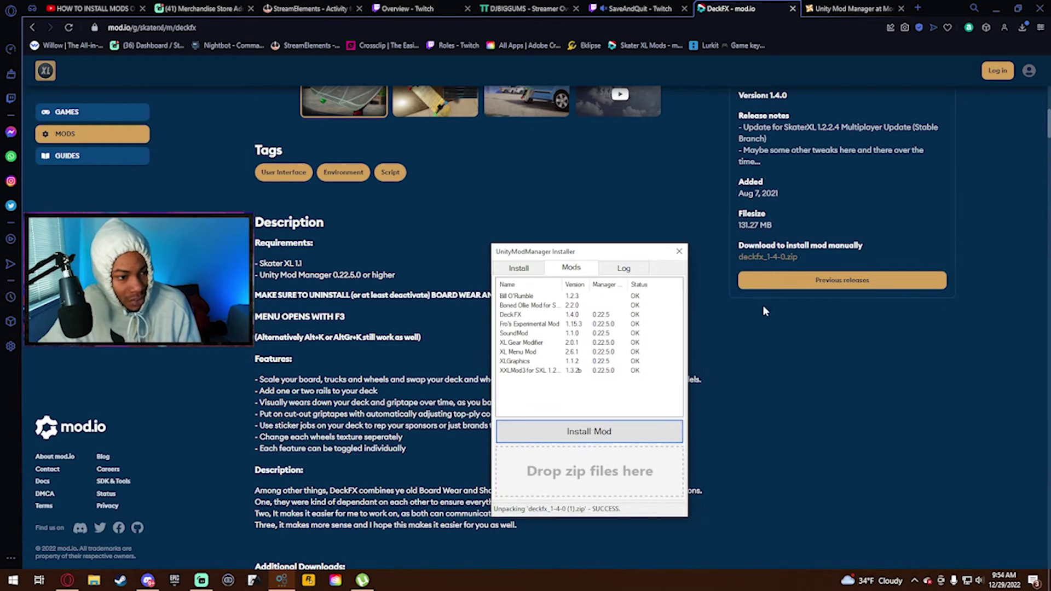
scroll(224, 186, "up", 5)
- Go back in the browser to the script-filtered Skater XL mods listing on mod.io
left_click(224, 185)
key("alt+Left")
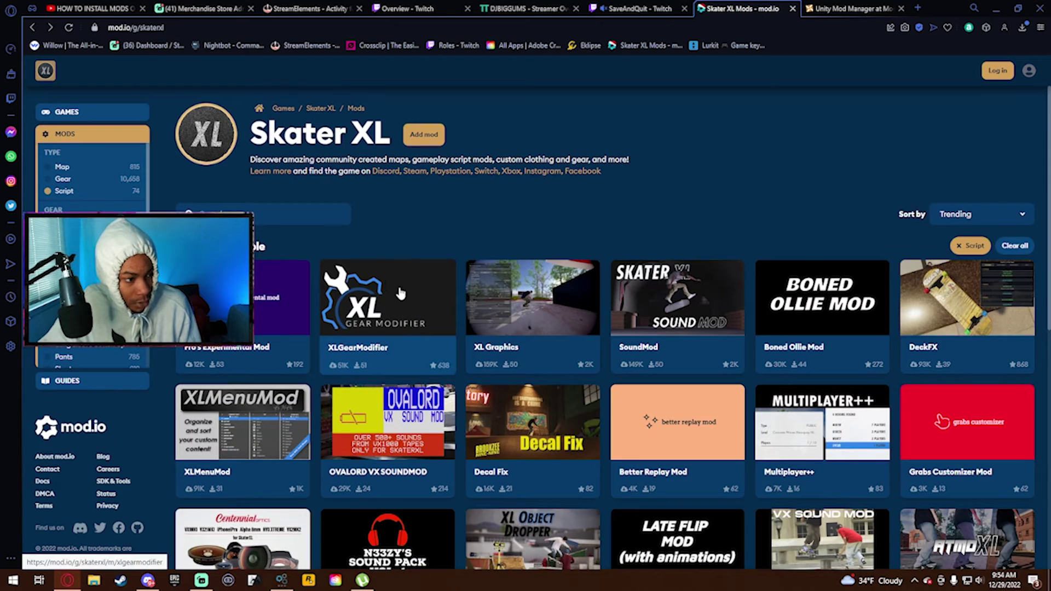